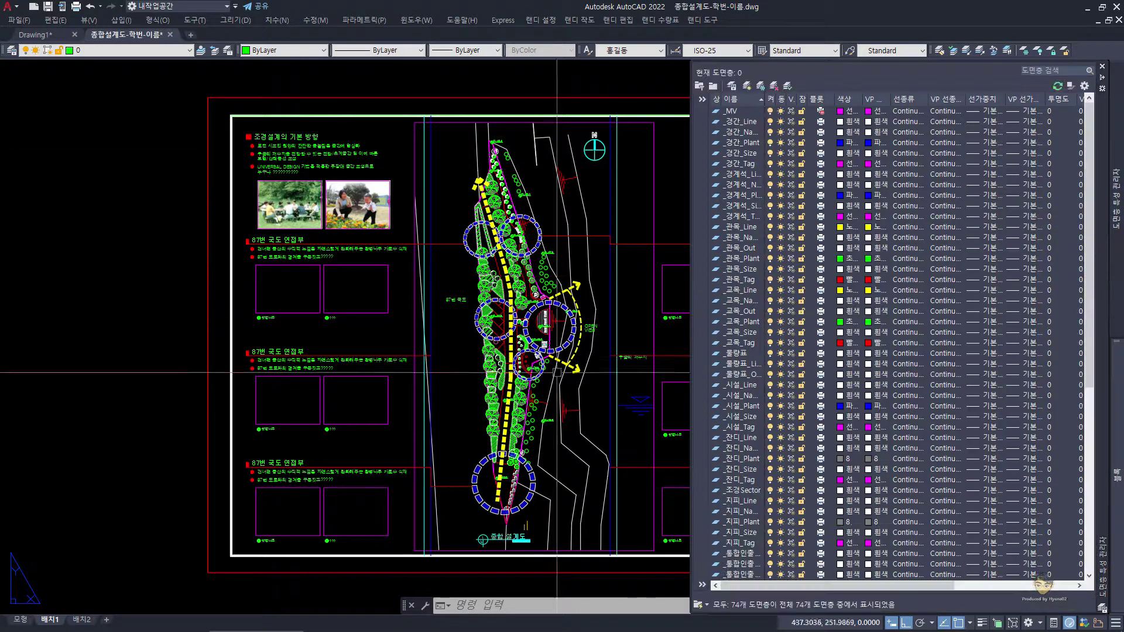
# Open the Text Style dialog (ST) to list the landscape sheet's styles, Landy through 홍길동.
pyautogui.write('st')
pyautogui.press('Return')
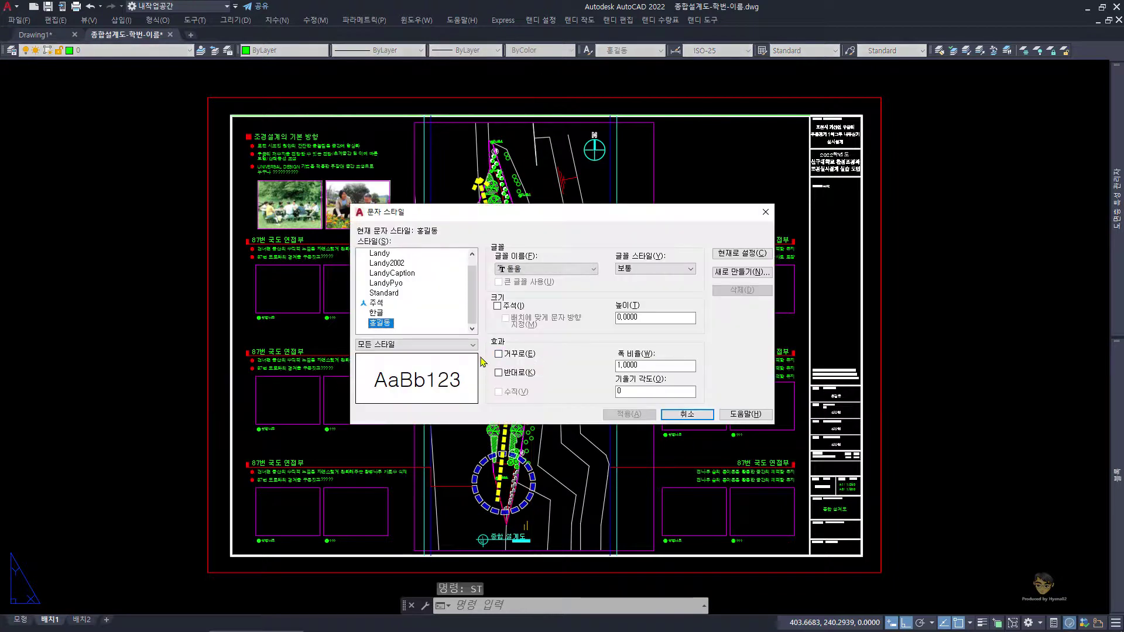
# Close Text Style and review the dimension styles in the Dimension Style Manager (DST), then close it.
pyautogui.press('Escape')
pyautogui.write('dst')
pyautogui.press('Return')
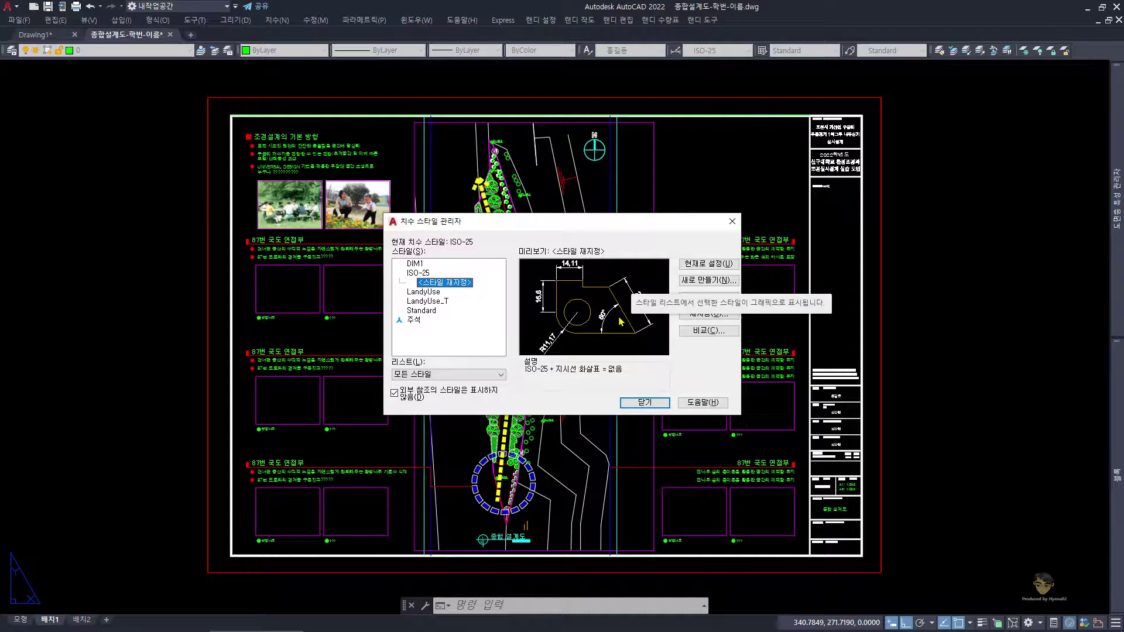
pyautogui.press('Escape')
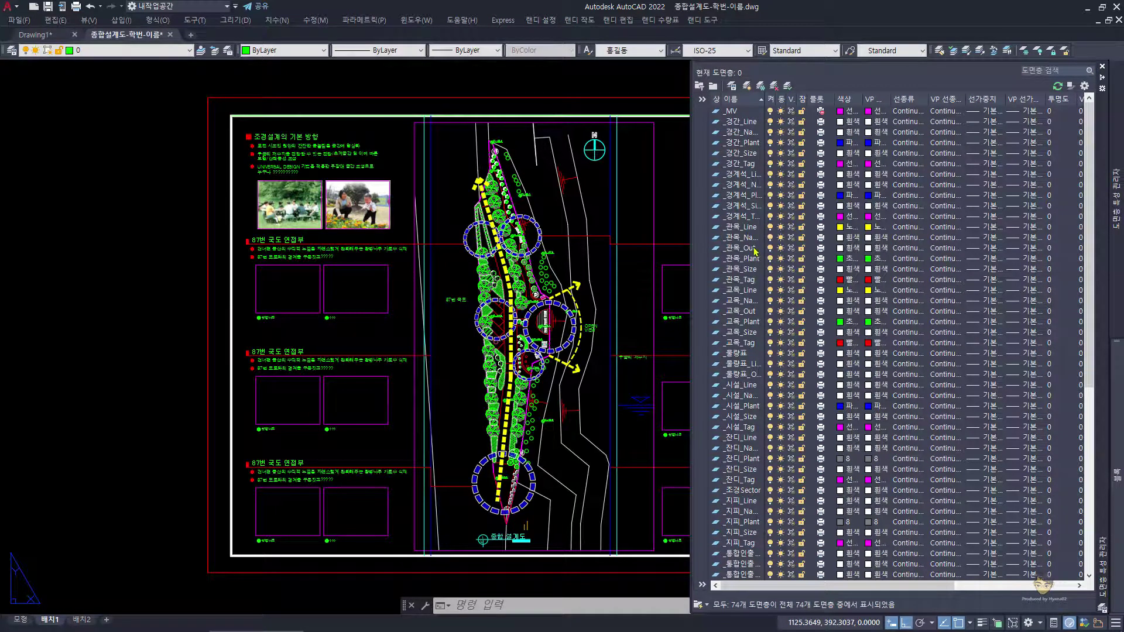
pyautogui.click(122, 201)
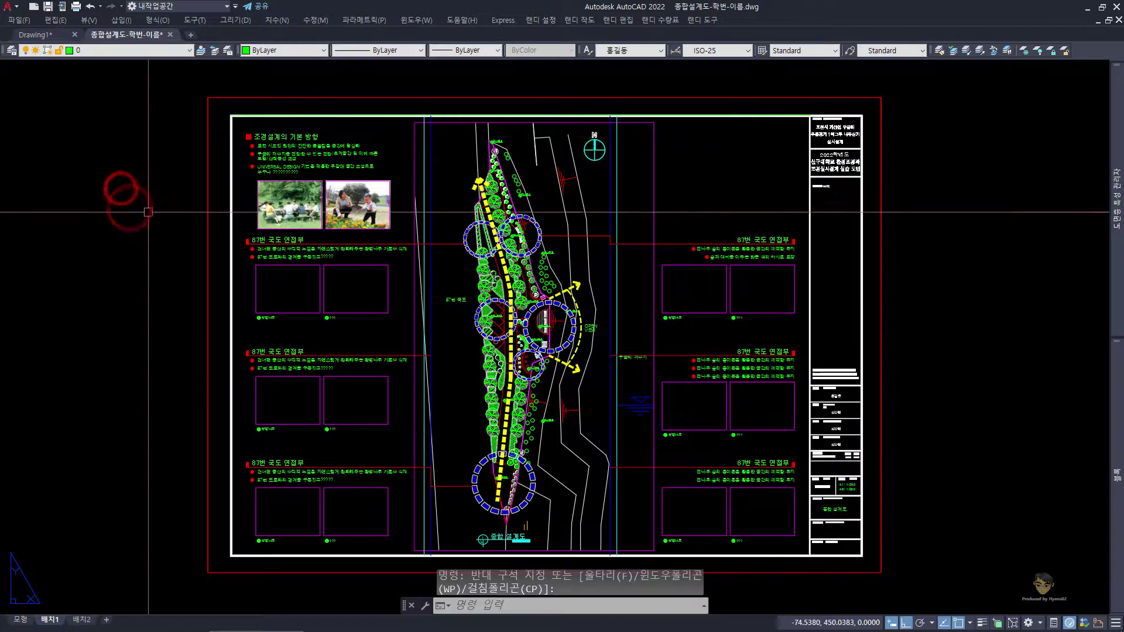
# Switch to Drawing1 and start a new drawing from the custom dimension-style template.
pyautogui.hotkey('ctrl', 'Tab')
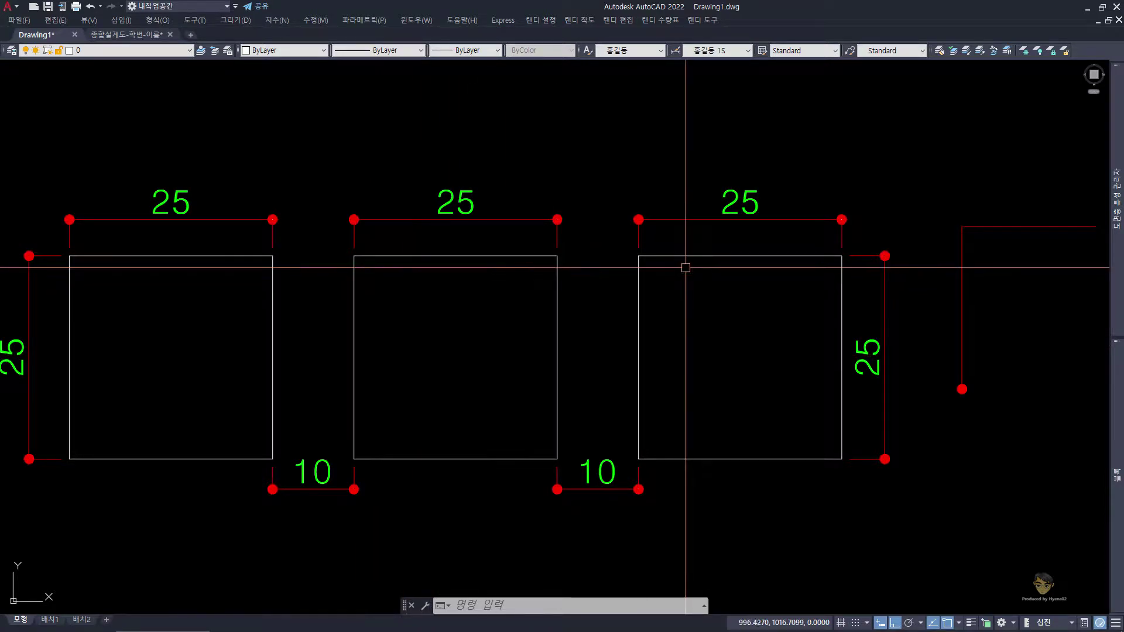
pyautogui.hotkey('ctrl', 'n')
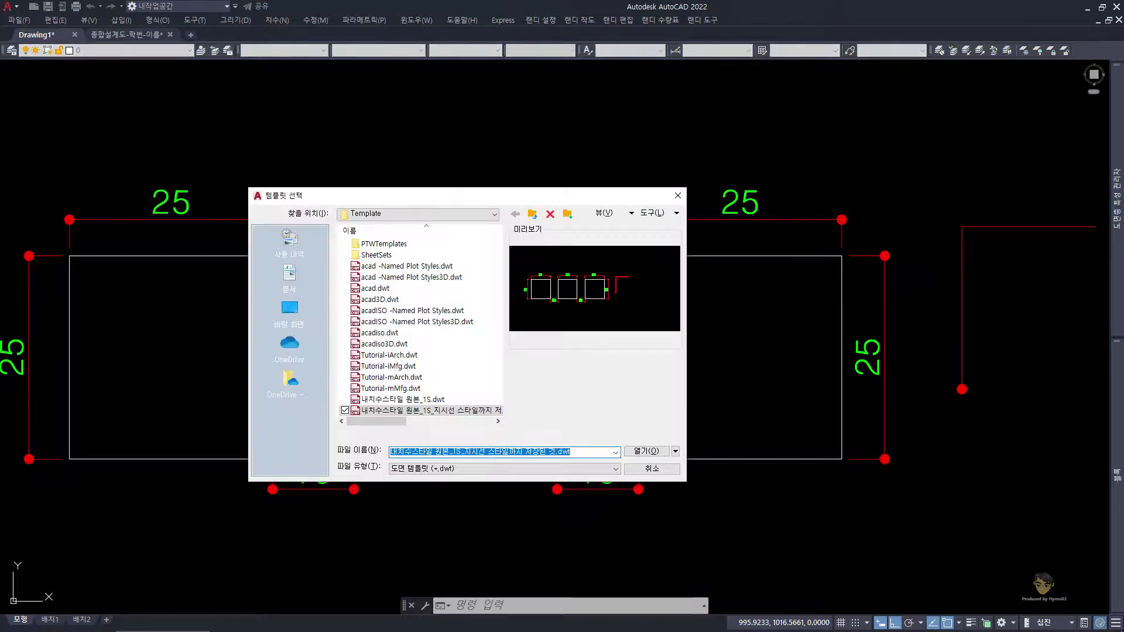
pyautogui.press('Return')
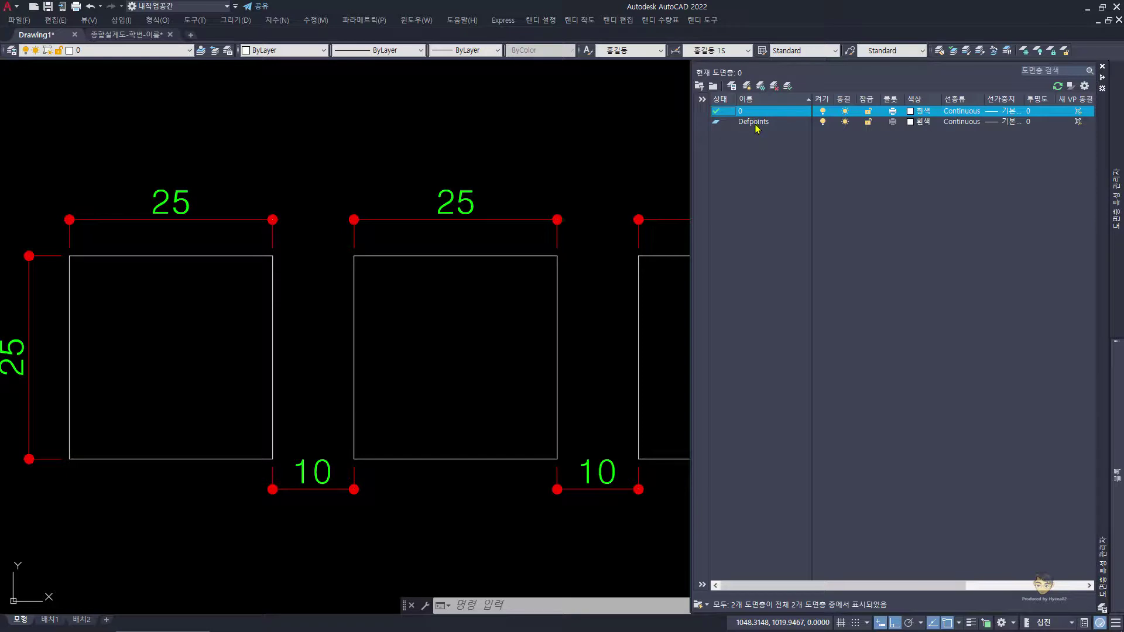
pyautogui.write('st')
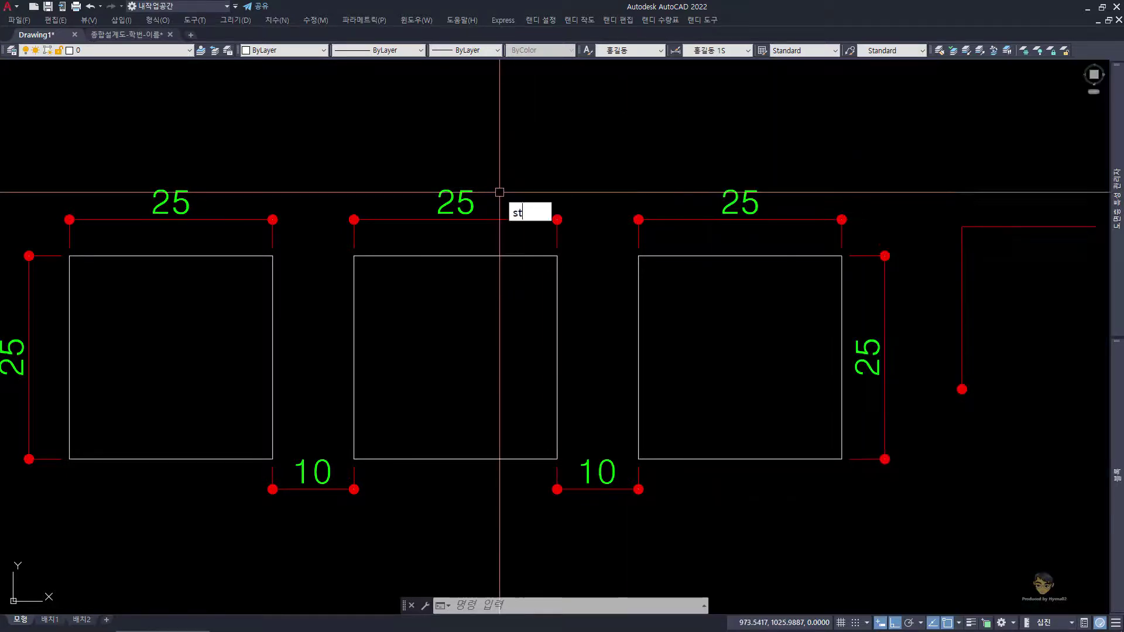
pyautogui.press('Return')
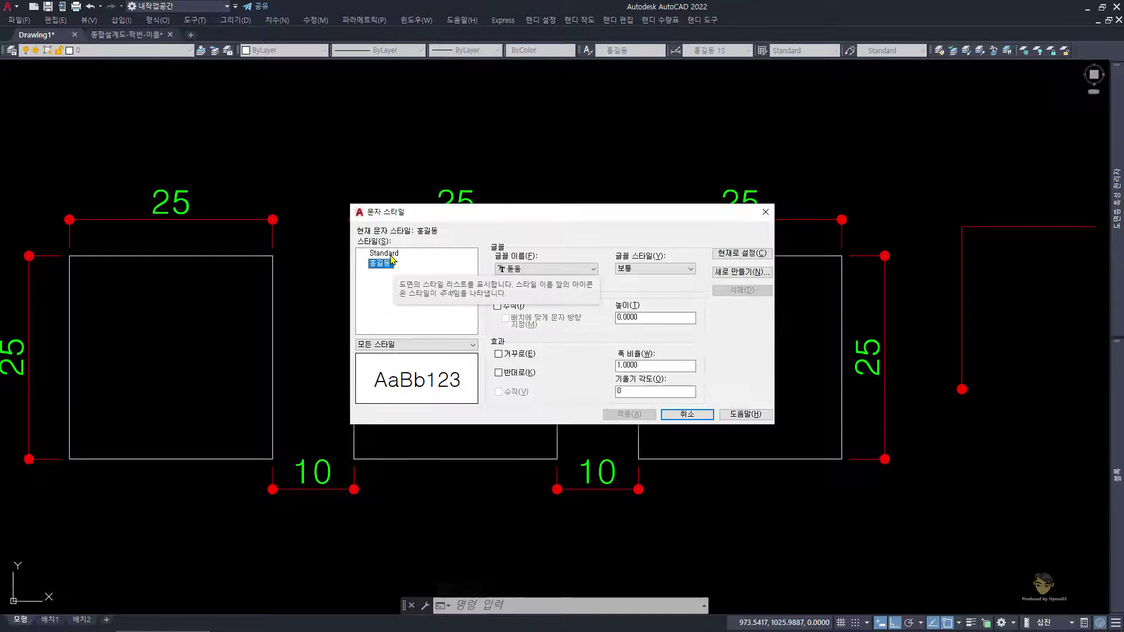
pyautogui.press('Escape')
pyautogui.write('dst')
pyautogui.press('Return')
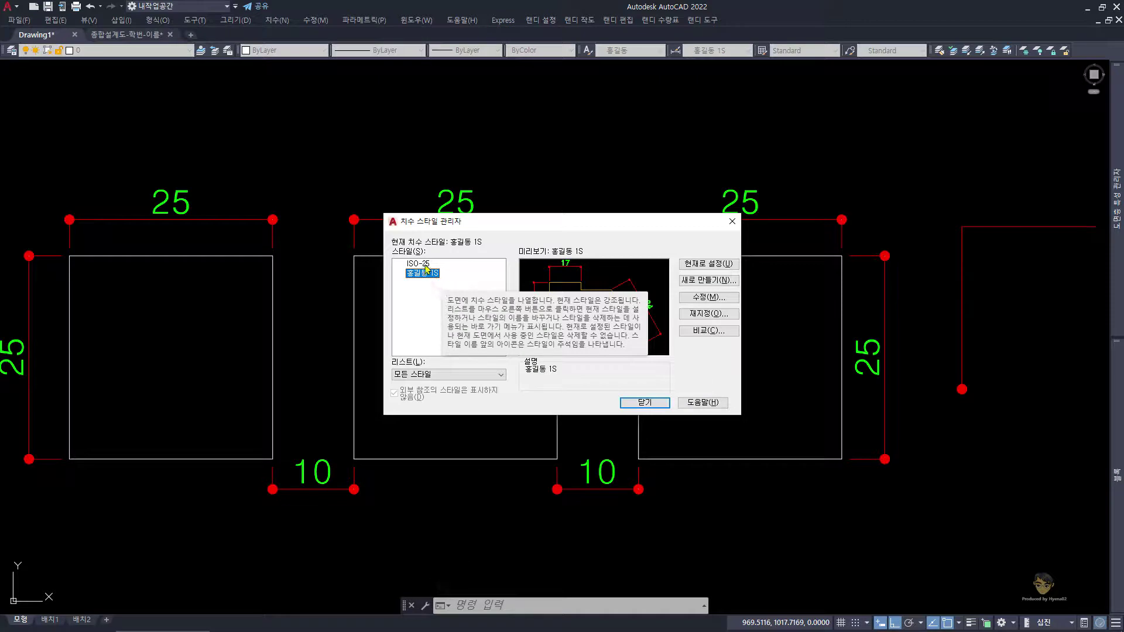
pyautogui.click(416, 274)
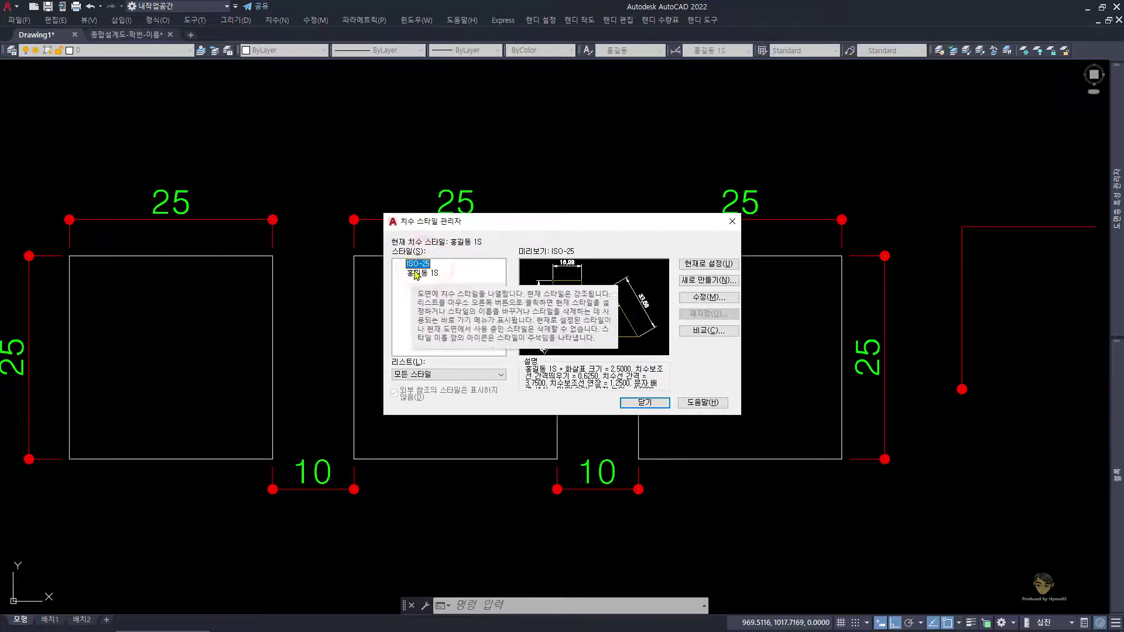
pyautogui.click(644, 402)
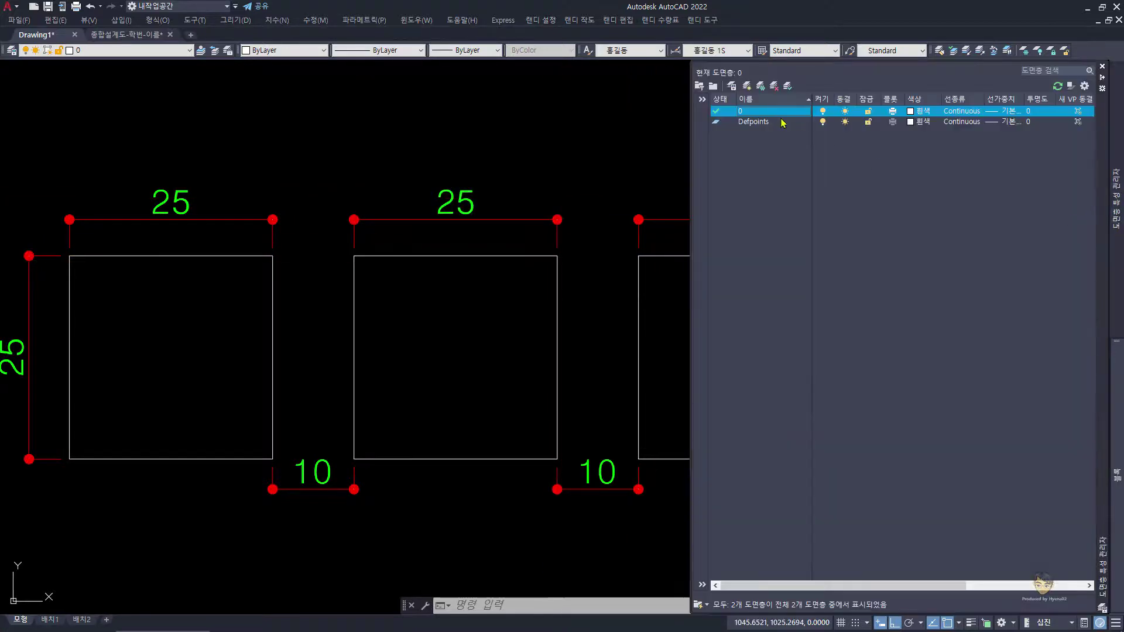
# After the layer 0 rename warning, add empty layers 도면층1 through 도면층54.
pyautogui.click(777, 112)
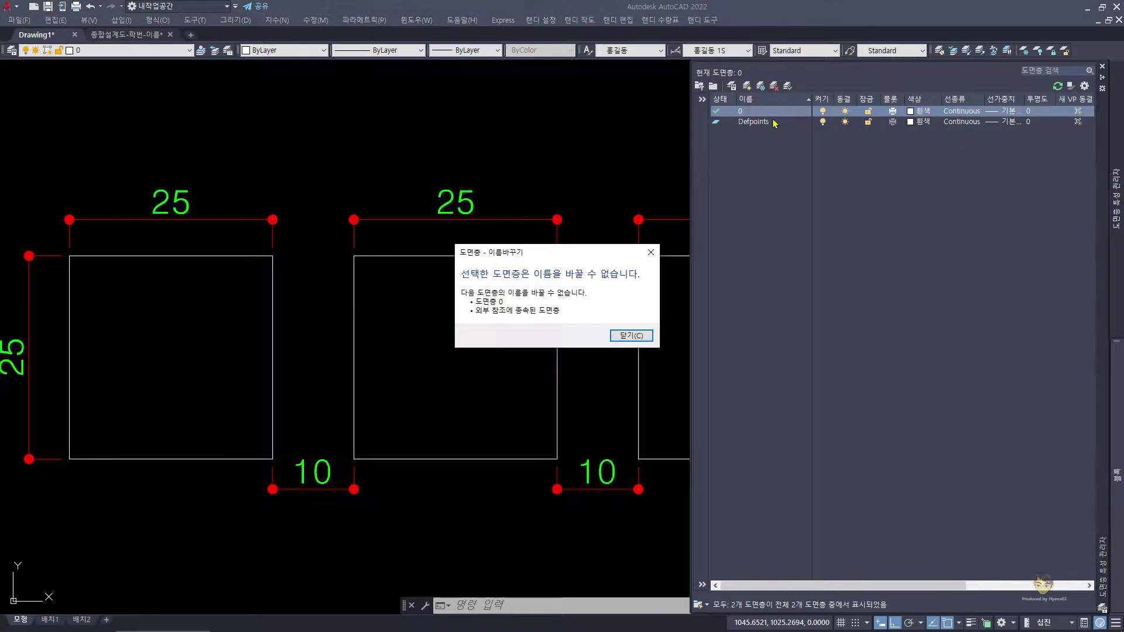
pyautogui.click(644, 337)
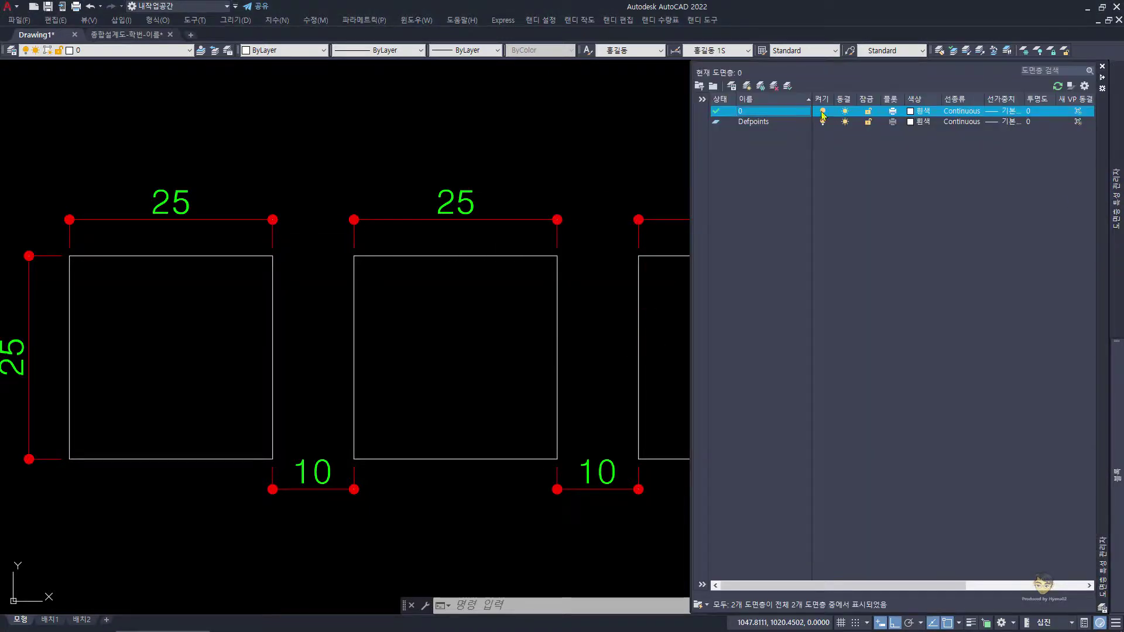
pyautogui.hotkey('alt', 'n')
pyautogui.hotkey('alt', 'n')
pyautogui.hotkey('alt', 'n')
pyautogui.hotkey('alt', 'n')
pyautogui.hotkey('alt', 'n')
pyautogui.hotkey('alt', 'n')
pyautogui.hotkey('alt', 'n')
pyautogui.hotkey('alt', 'n')
pyautogui.hotkey('alt', 'n')
pyautogui.hotkey('alt', 'n')
pyautogui.hotkey('alt', 'n')
pyautogui.hotkey('alt', 'n')
pyautogui.hotkey('alt', 'n')
pyautogui.hotkey('alt', 'n')
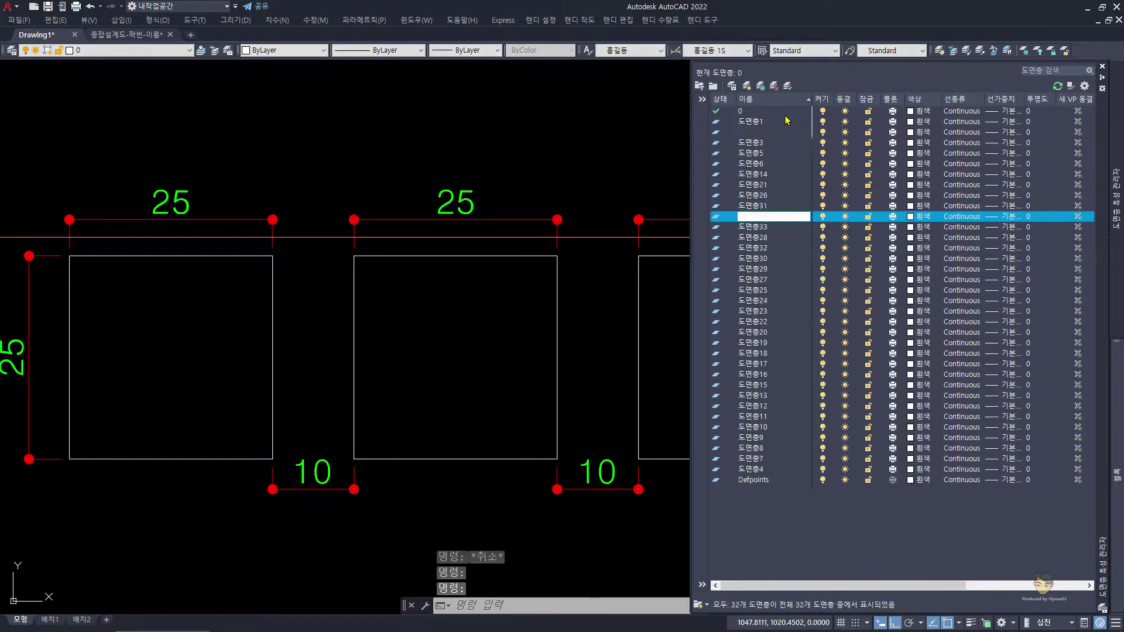
pyautogui.hotkey('alt', 'n')
pyautogui.hotkey('alt', 'n')
pyautogui.hotkey('alt', 'n')
pyautogui.hotkey('alt', 'n')
pyautogui.hotkey('alt', 'n')
pyautogui.hotkey('alt', 'n')
pyautogui.hotkey('alt', 'n')
pyautogui.hotkey('alt', 'n')
pyautogui.hotkey('alt', 'n')
pyautogui.hotkey('alt', 'n')
pyautogui.hotkey('alt', 'n')
pyautogui.hotkey('alt', 'n')
pyautogui.hotkey('alt', 'n')
pyautogui.hotkey('alt', 'n')
pyautogui.hotkey('alt', 'n')
pyautogui.scroll(3, 805, 352)
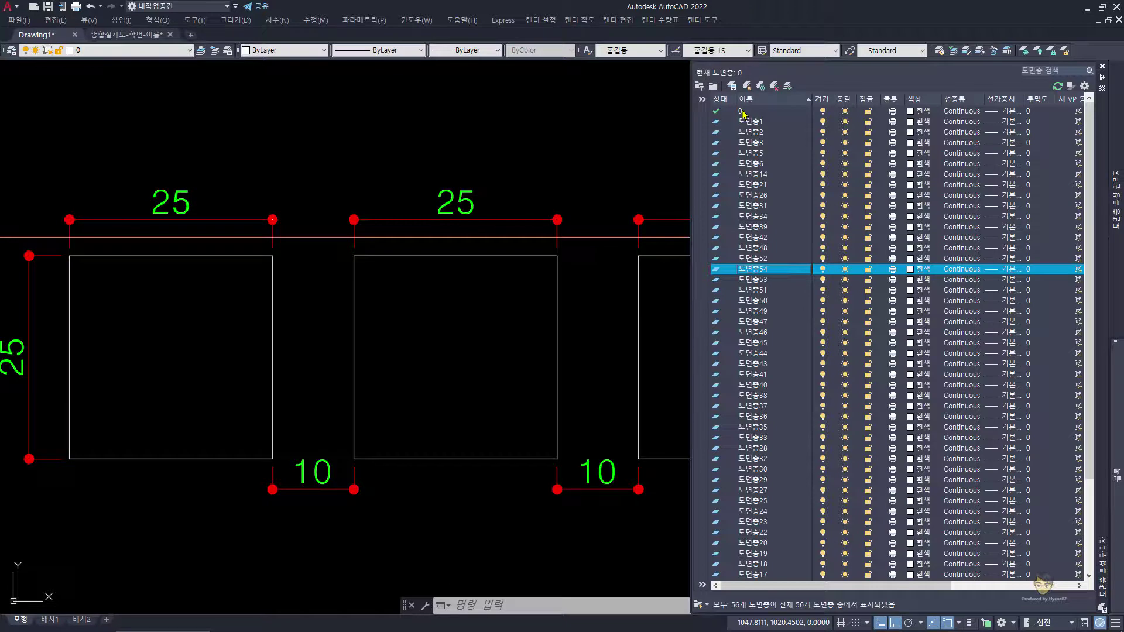
pyautogui.click(448, 110)
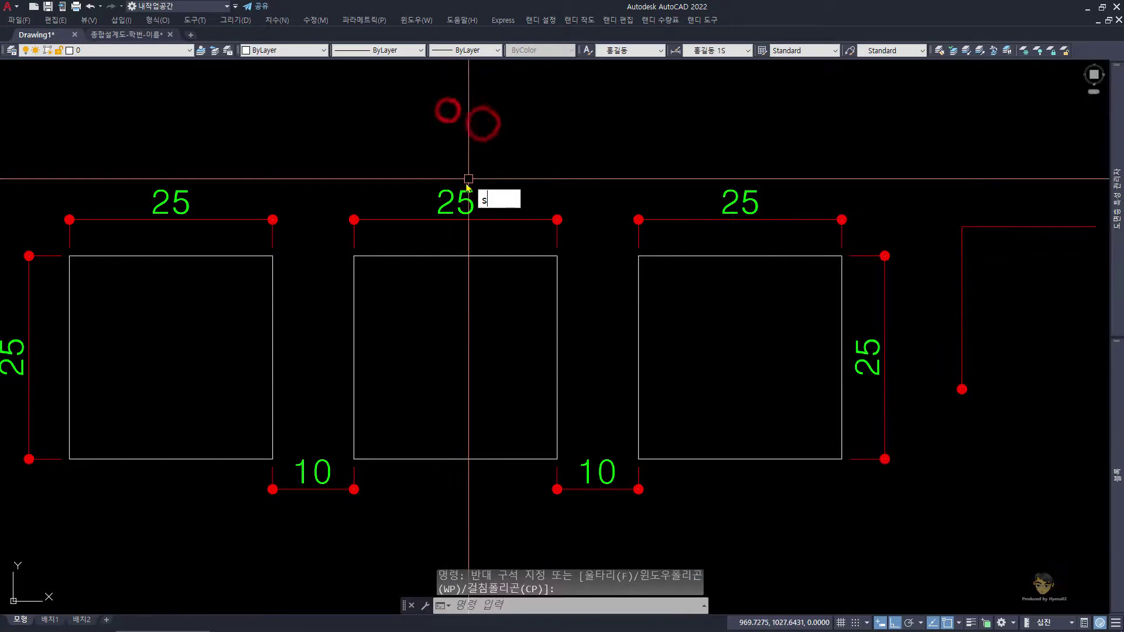
# Create text styles 스타일1 through 스타일7 with their default names, leaving 스타일7 current.
pyautogui.write('st')
pyautogui.press('Return')
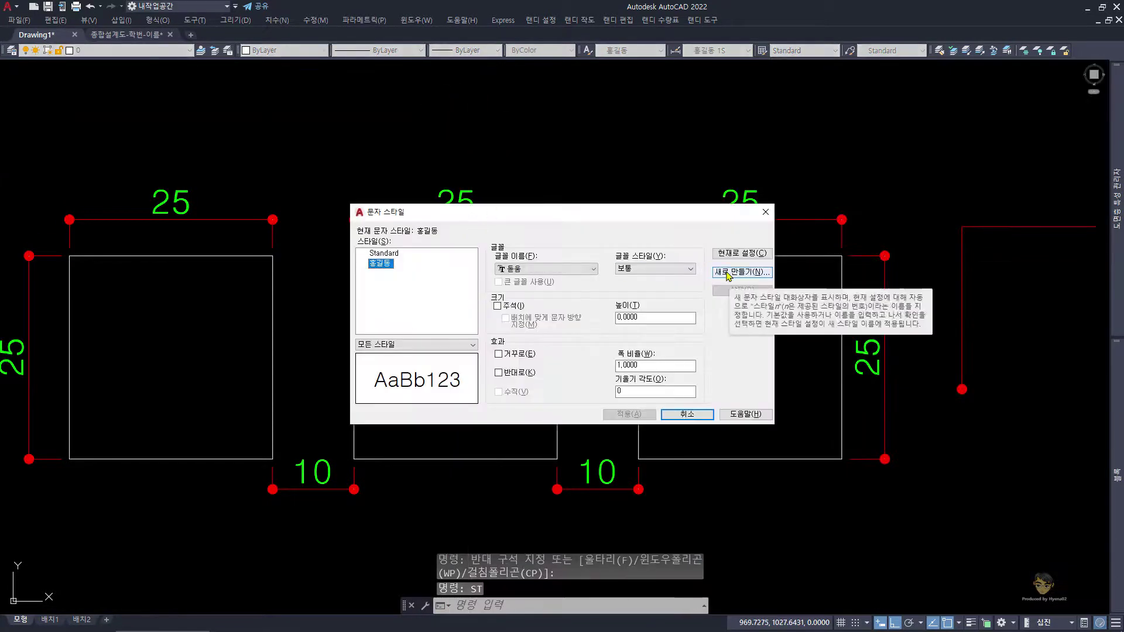
pyautogui.click(727, 273)
pyautogui.press('Return')
pyautogui.click(727, 272)
pyautogui.press('Return')
pyautogui.click(727, 273)
pyautogui.press('Return')
pyautogui.click(727, 273)
pyautogui.press('Return')
pyautogui.click(727, 273)
pyautogui.press('Return')
pyautogui.click(727, 273)
pyautogui.press('Return')
pyautogui.click(727, 273)
pyautogui.press('Return')
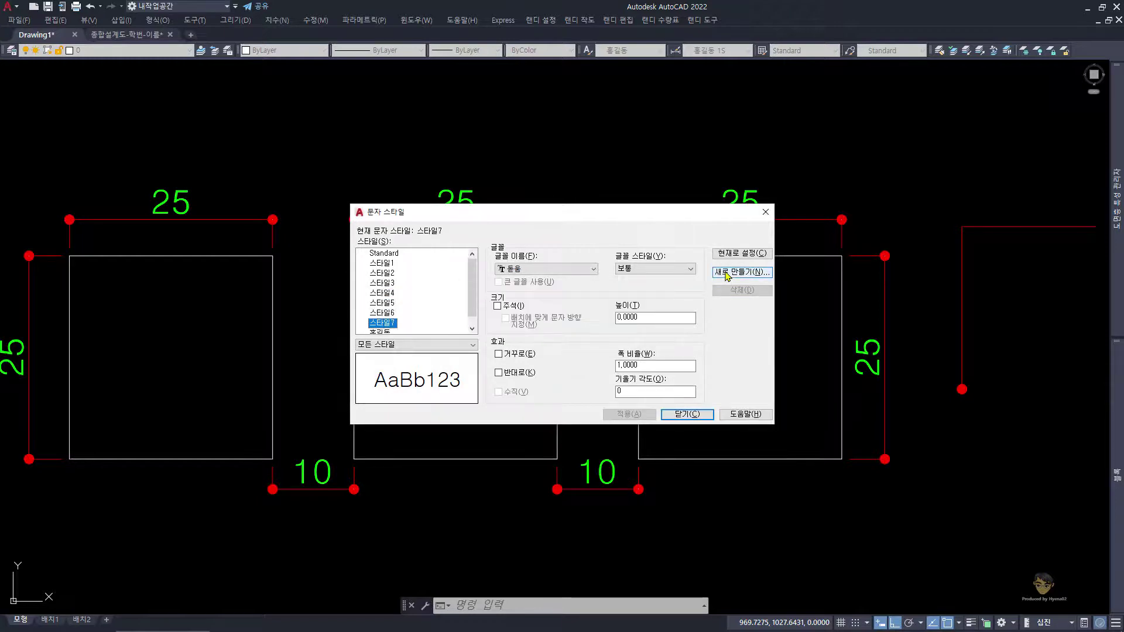
pyautogui.press('Escape')
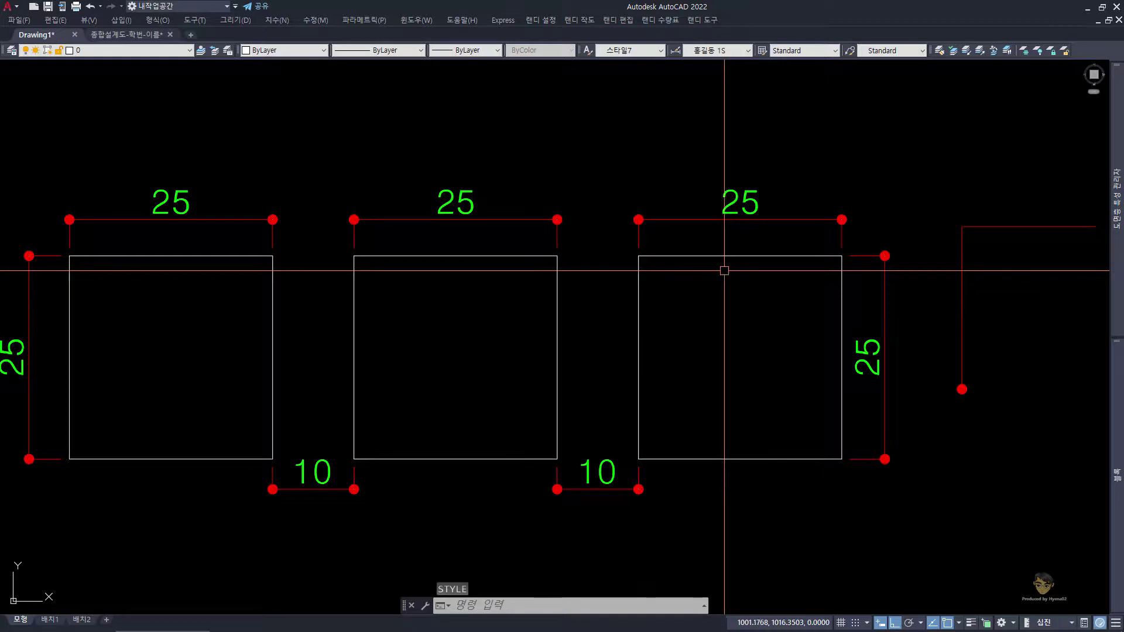
# Copy the 홍길동 1S dimension style four times, 사본 through 사본(4) 홍길동 1S.
pyautogui.write('dst')
pyautogui.press('Return')
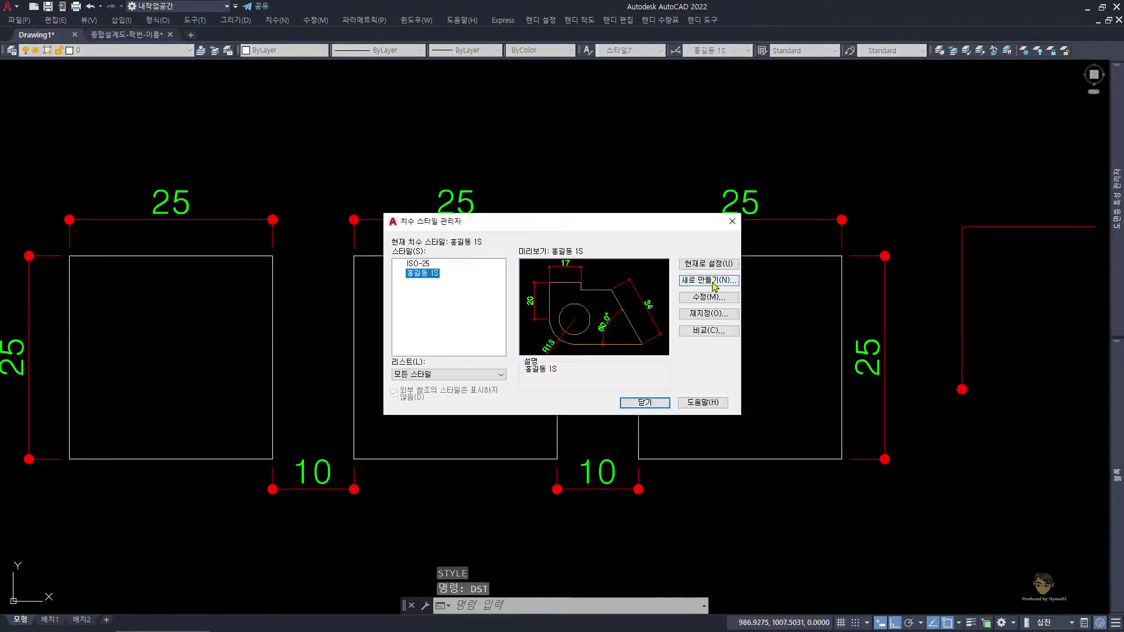
pyautogui.click(709, 280)
pyautogui.click(540, 373)
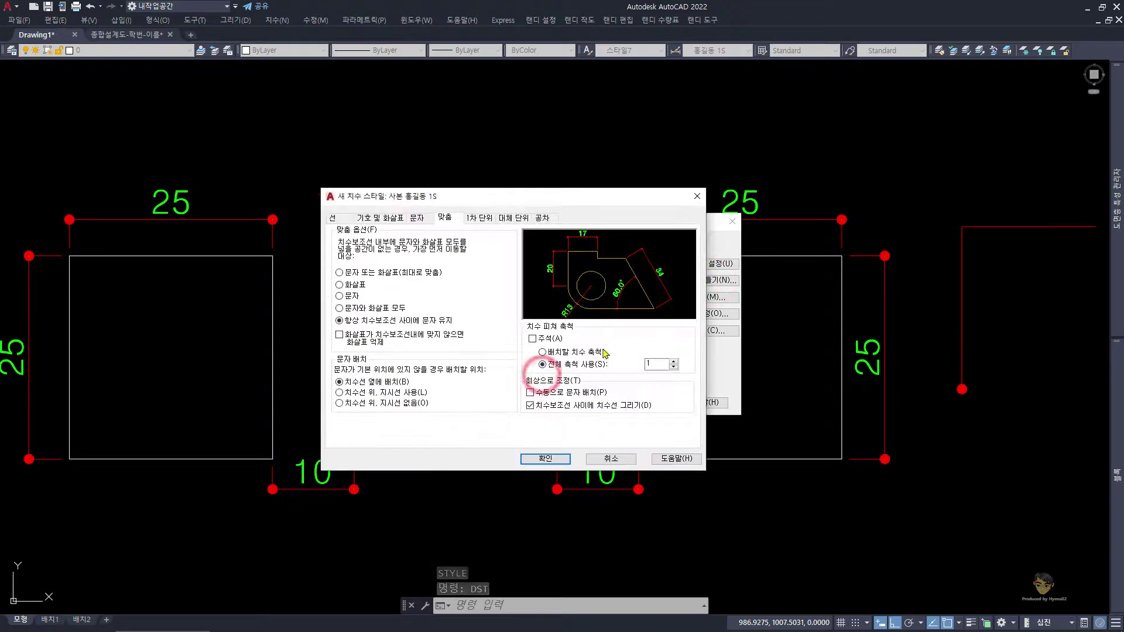
pyautogui.click(559, 460)
pyautogui.click(709, 279)
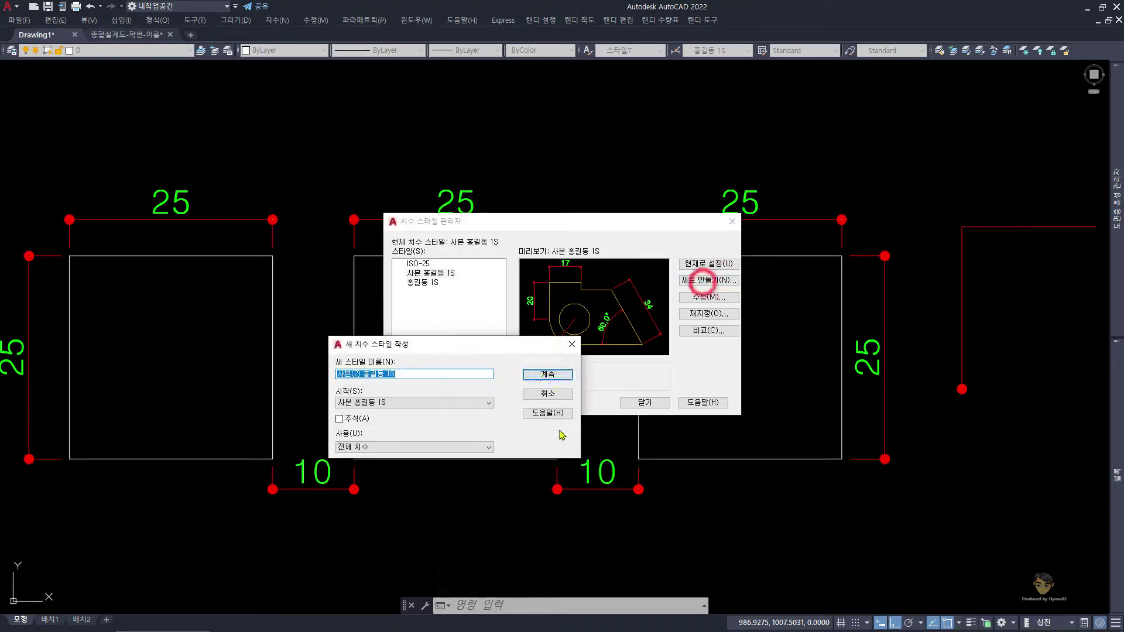
pyautogui.click(547, 374)
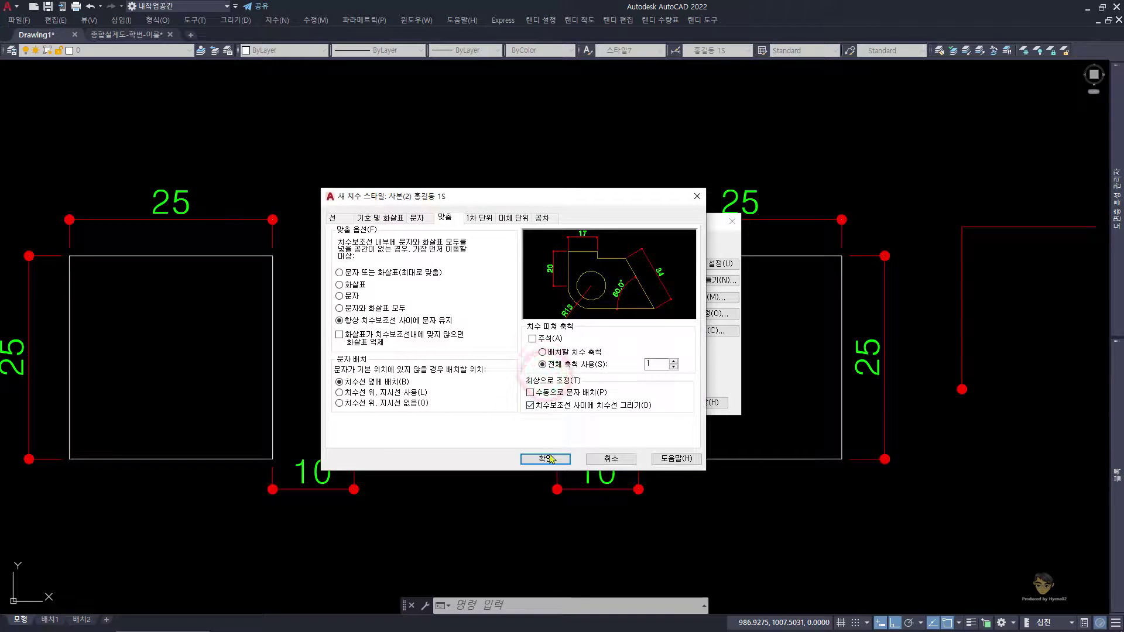
pyautogui.click(548, 459)
pyautogui.click(722, 282)
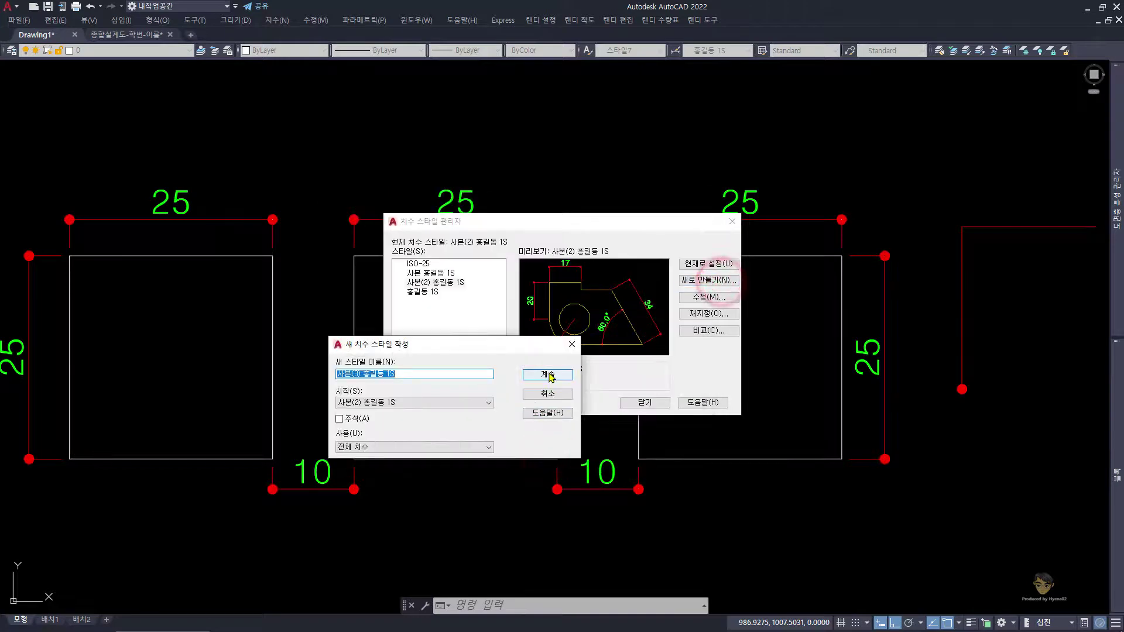
pyautogui.click(546, 373)
pyautogui.click(545, 459)
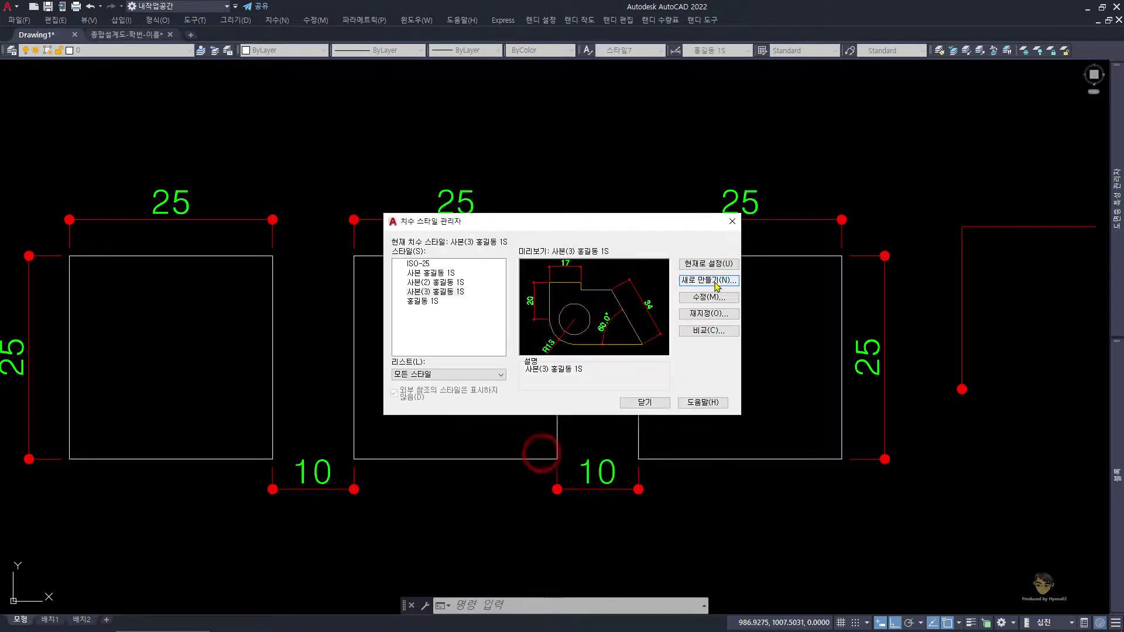
pyautogui.click(710, 280)
pyautogui.click(546, 374)
pyautogui.click(546, 457)
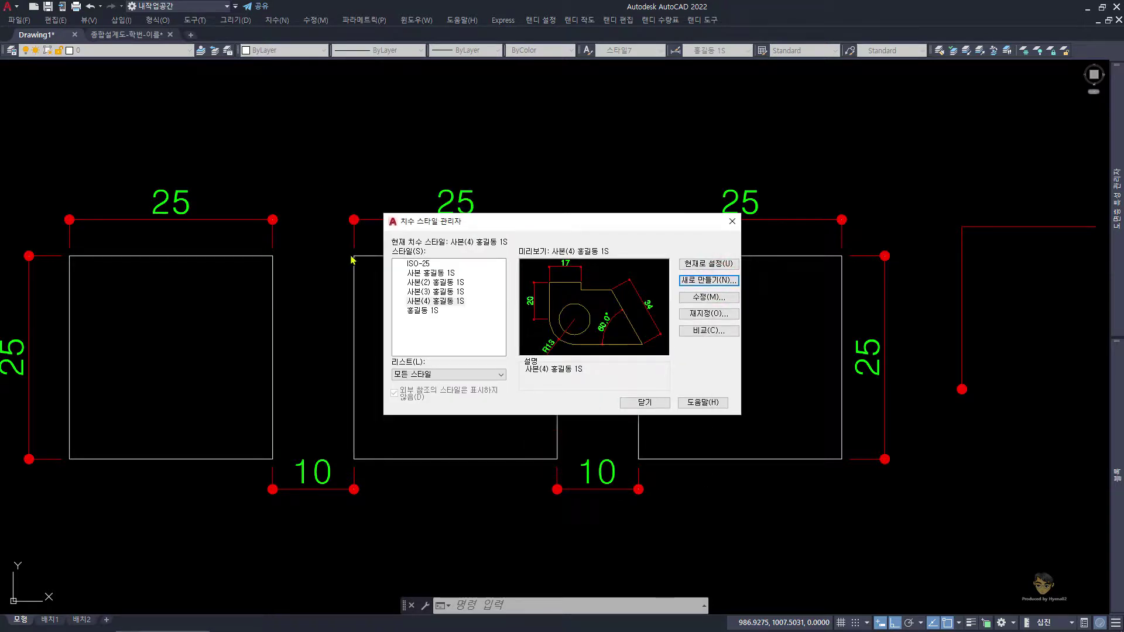
pyautogui.click(644, 403)
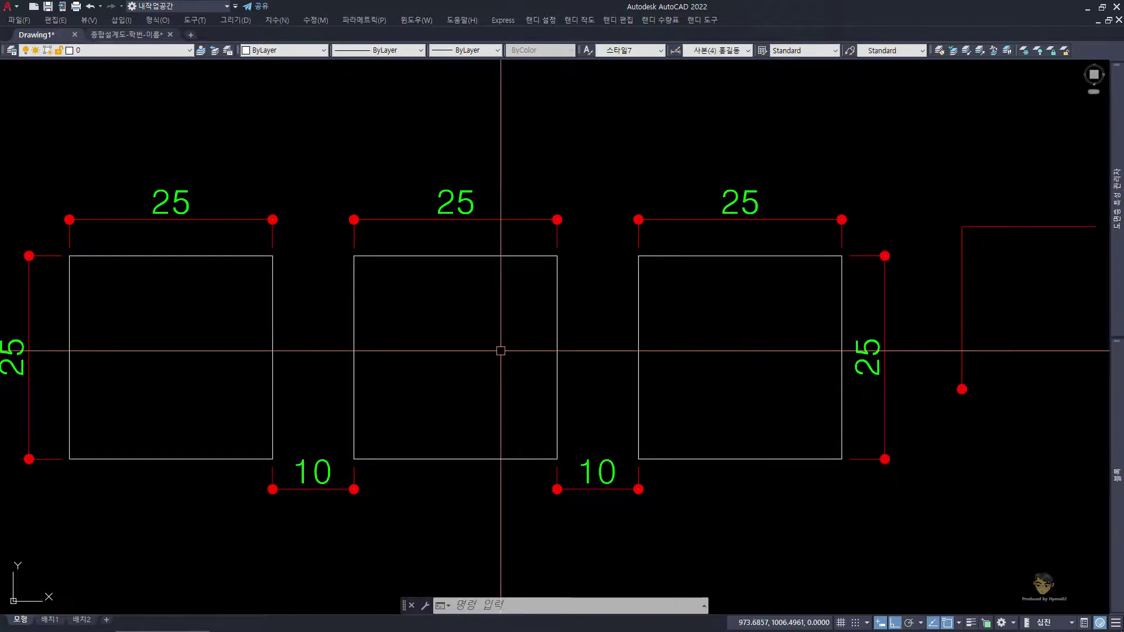
# Enter the PU purge command at the drawing's dynamic input prompt.
pyautogui.click(491, 348)
pyautogui.click(450, 307)
pyautogui.write('P')
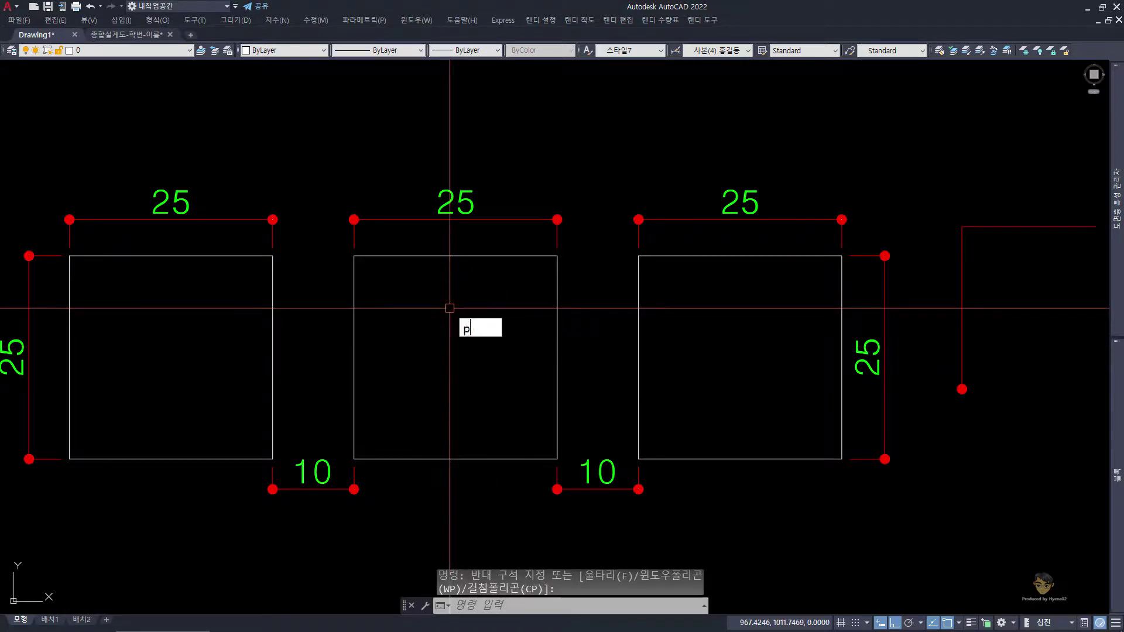
pyautogui.write('U')
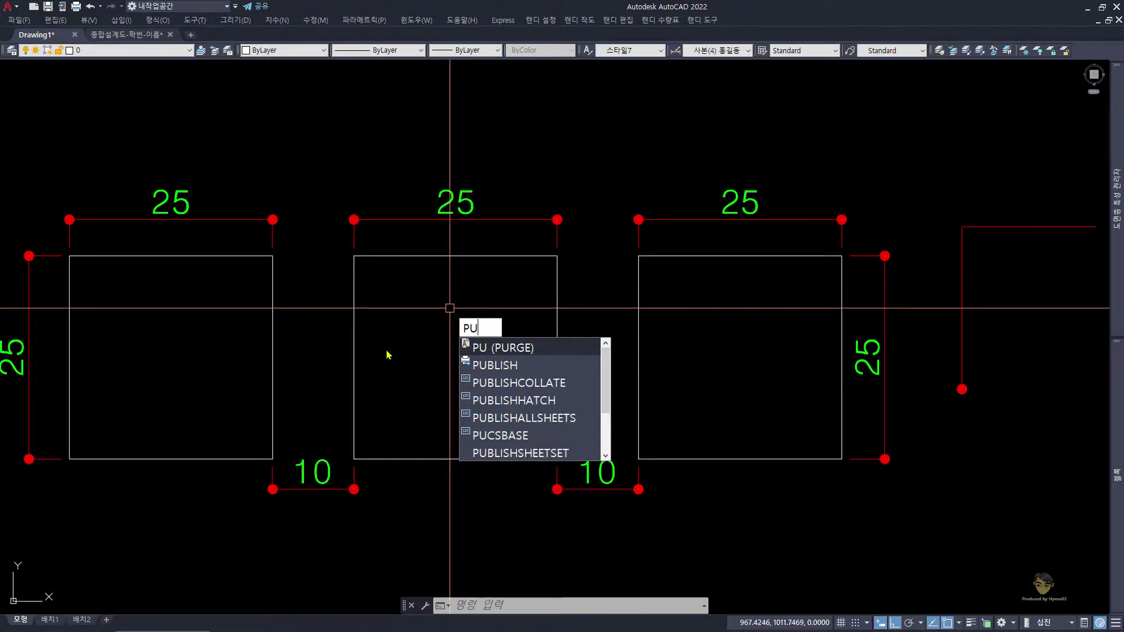
# Purge all unused items with 'Confirm each item' on, approving all selected items at once.
pyautogui.press('Return')
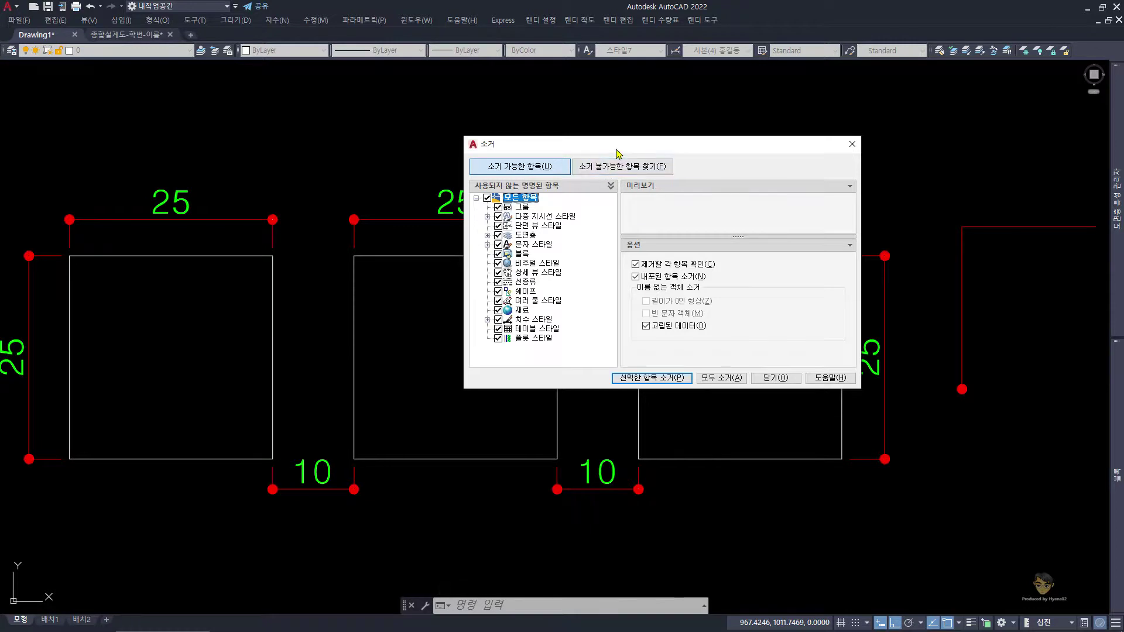
pyautogui.moveTo(615, 154); pyautogui.dragTo(497, 172)
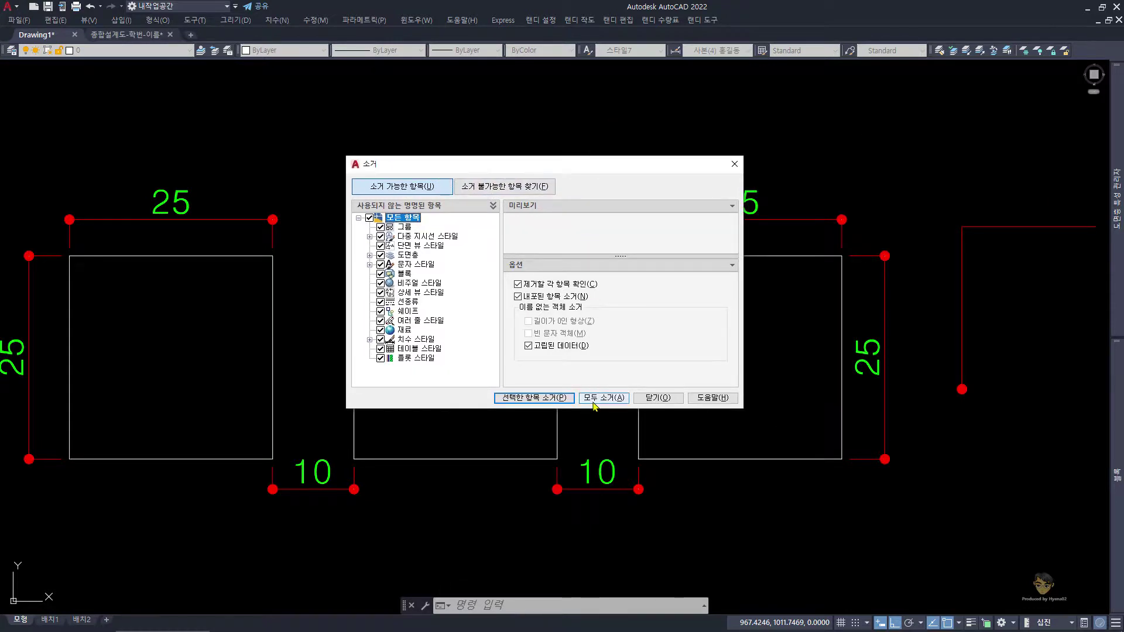
pyautogui.click(518, 285)
pyautogui.click(603, 402)
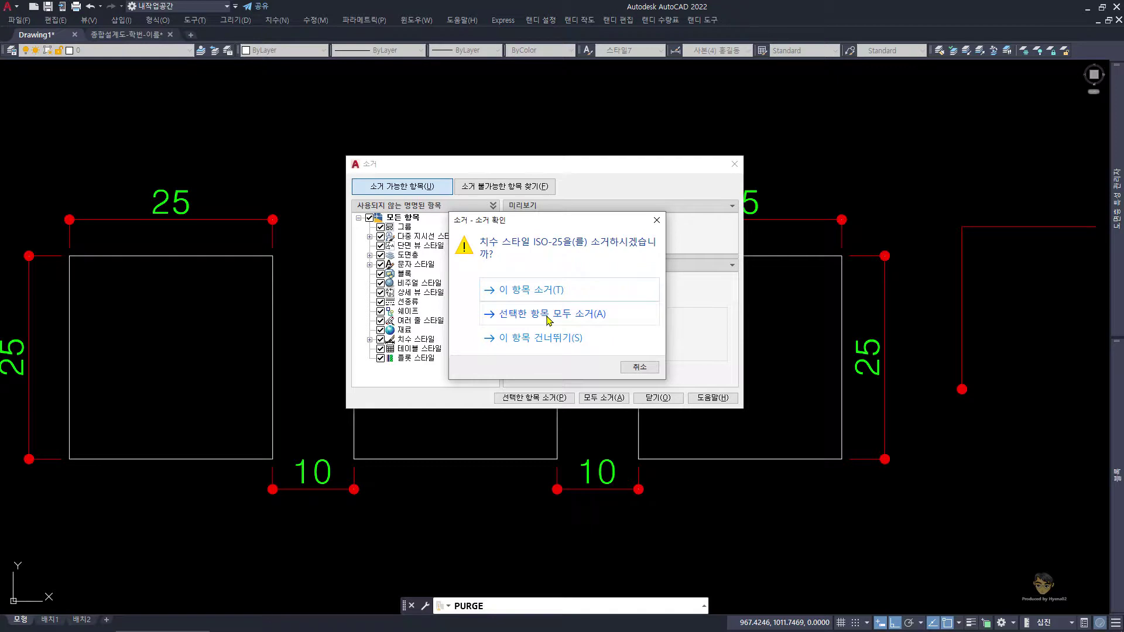
pyautogui.click(549, 319)
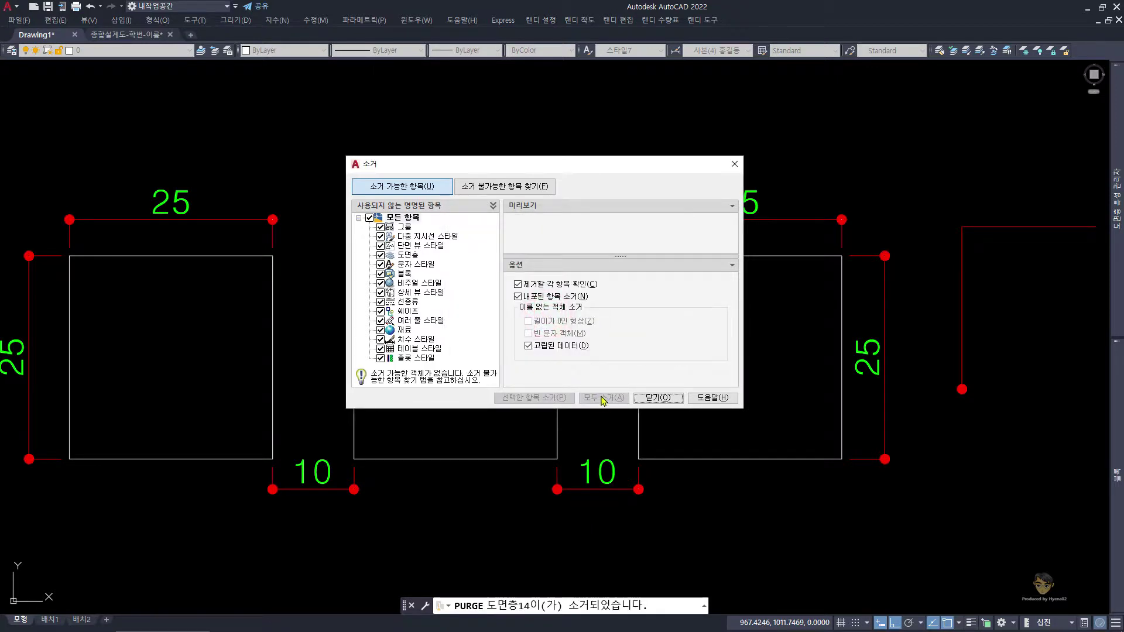
pyautogui.click(651, 398)
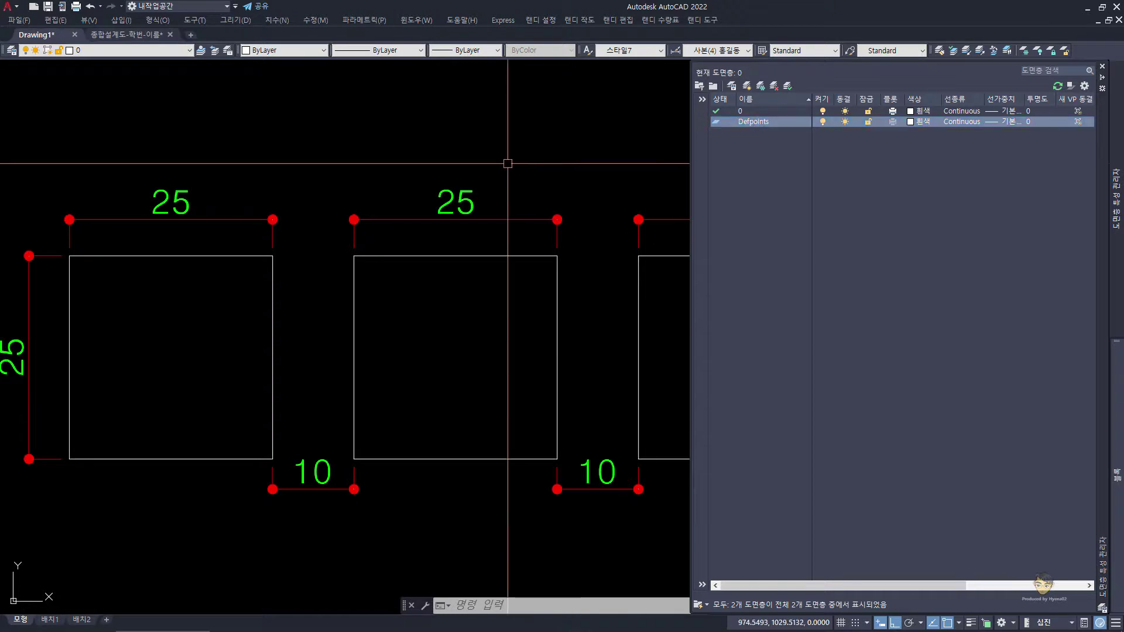
# Open Text Style to confirm only Standard, 스타일7 and 홍길동 remain.
pyautogui.write('st')
pyautogui.press('Return')
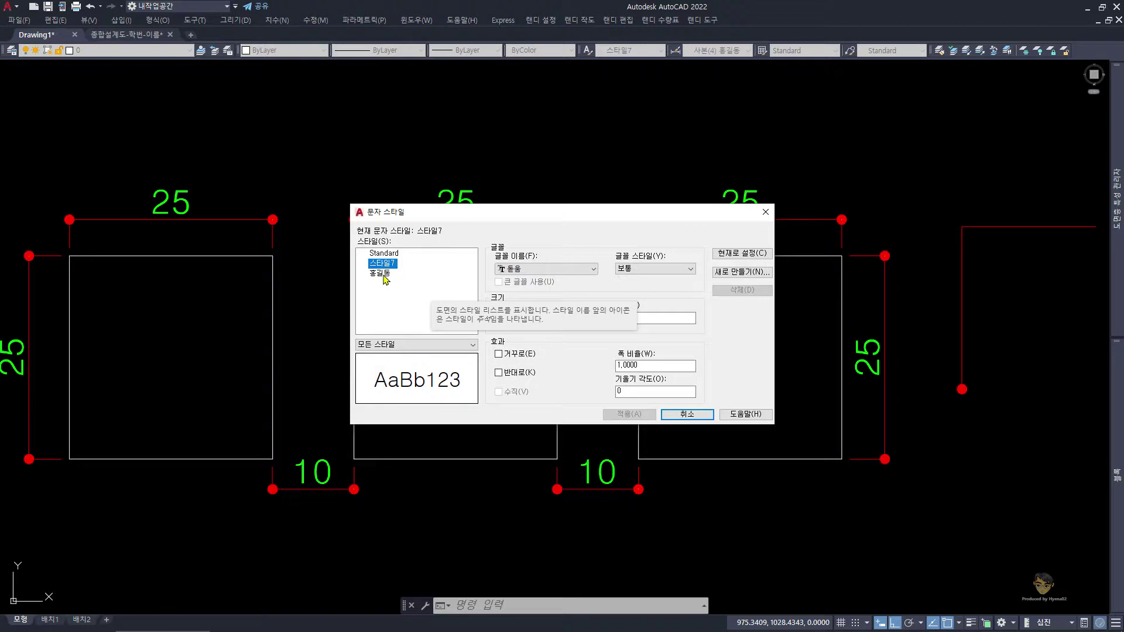
# Select 홍길동 in Text Style, then set 홍길동 1S current in the Dimension Style Manager.
pyautogui.click(384, 273)
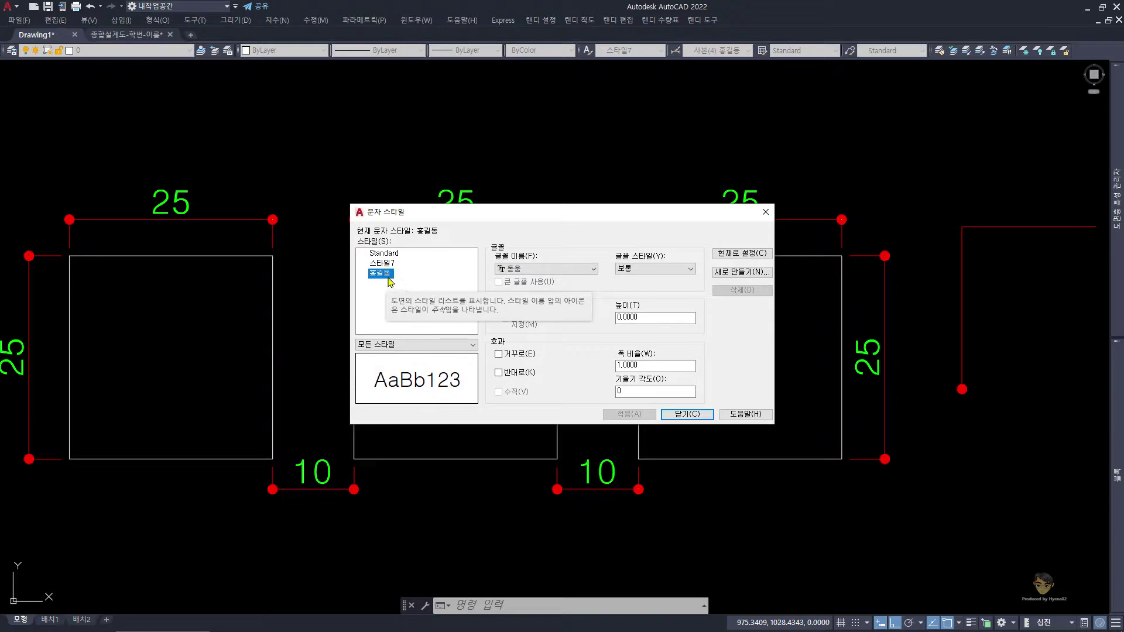
pyautogui.click(691, 414)
pyautogui.write('dst')
pyautogui.press('Return')
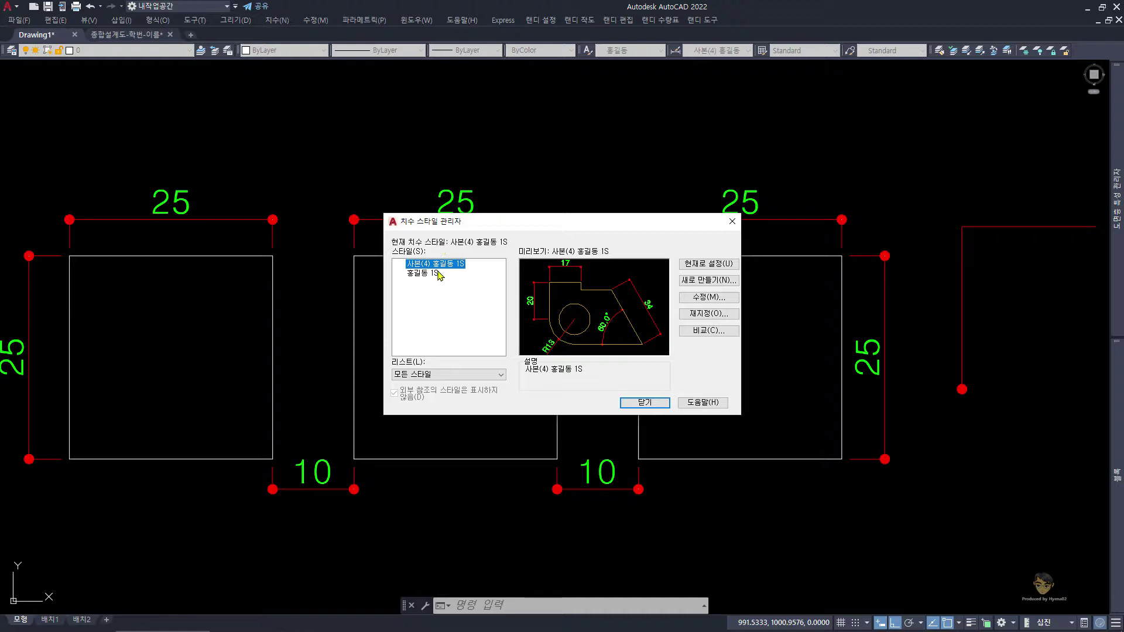
pyautogui.doubleClick(433, 275)
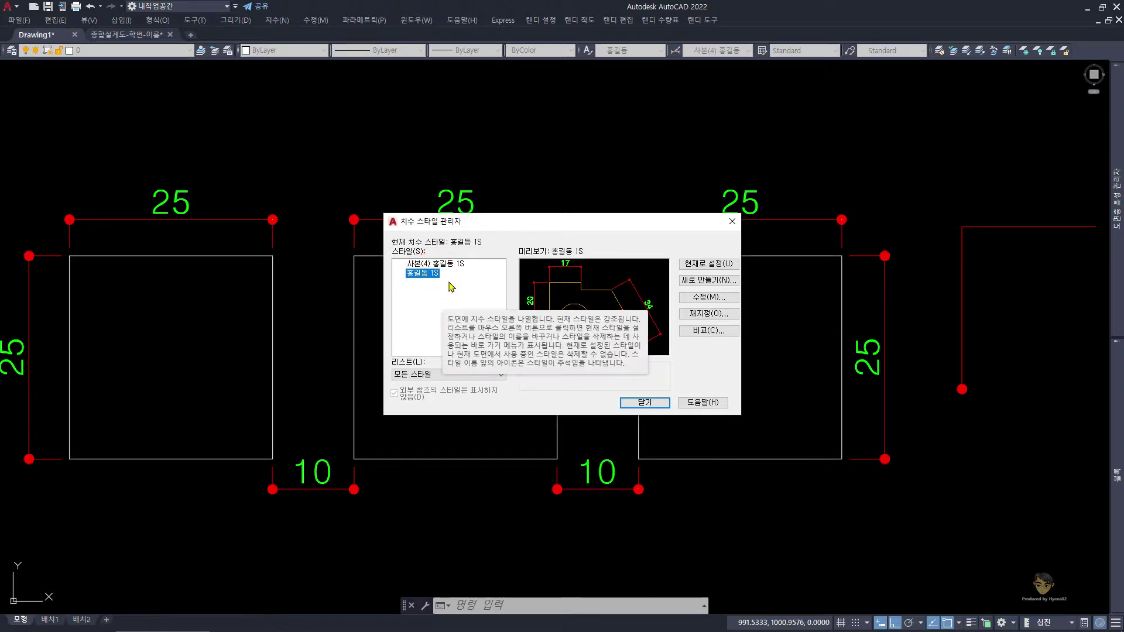
pyautogui.click(633, 403)
# Purge all unused items, removing the 사본(4) 홍길동 1S dimension style and 스타일7 text style.
pyautogui.write('PU')
pyautogui.press('Return')
pyautogui.click(598, 398)
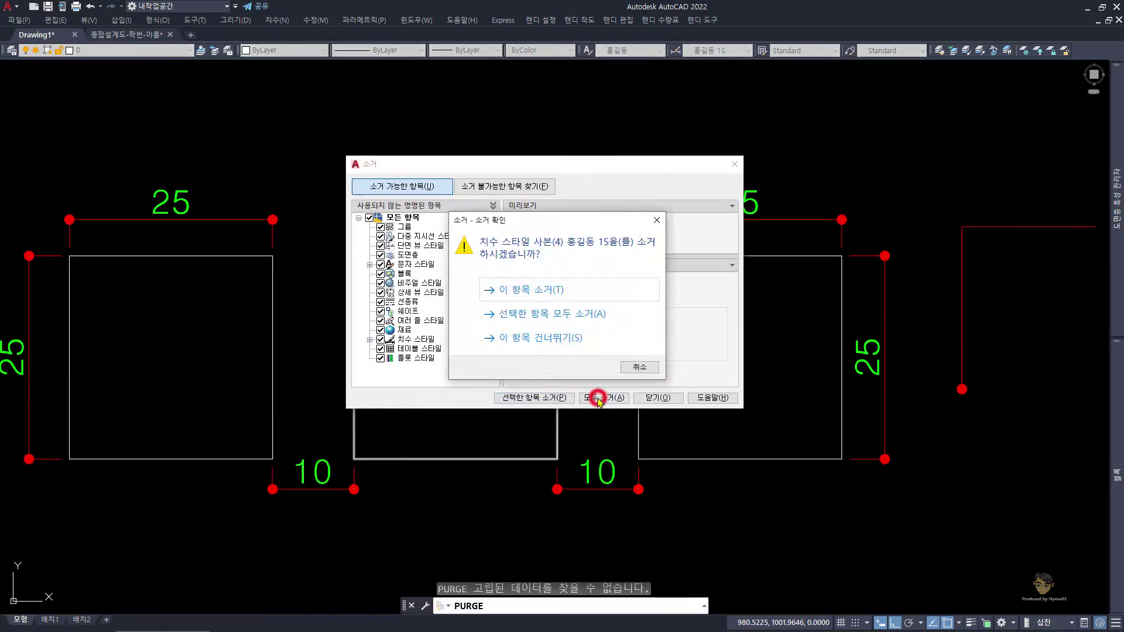
pyautogui.click(557, 320)
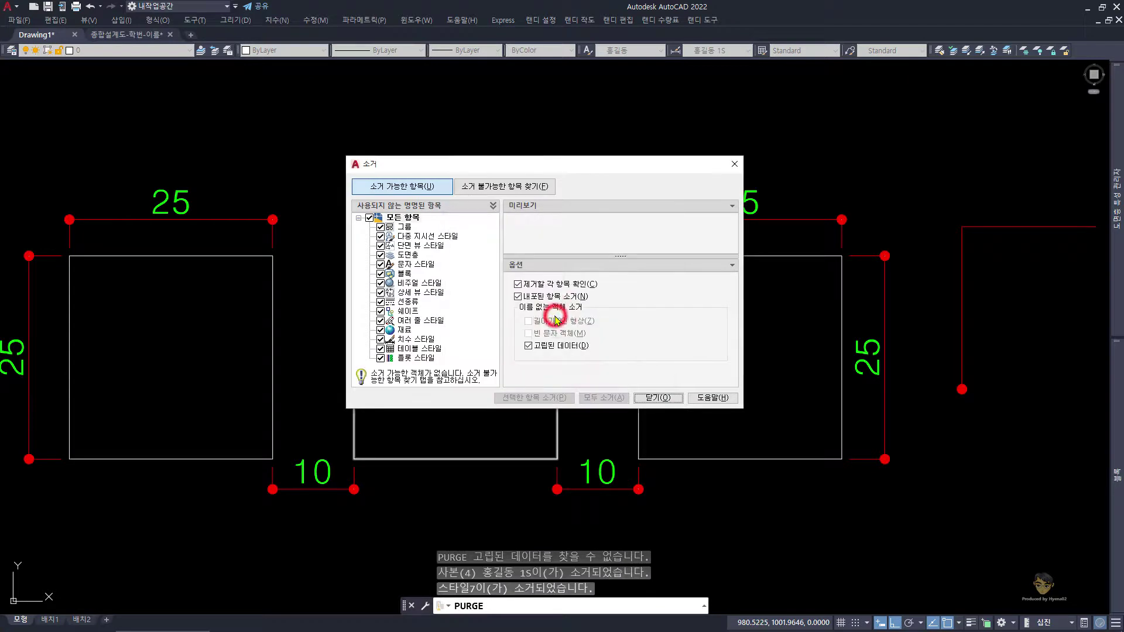
pyautogui.click(654, 398)
# Check the remaining text and dimension styles, then bring up the layer list.
pyautogui.write('st')
pyautogui.press('Return')
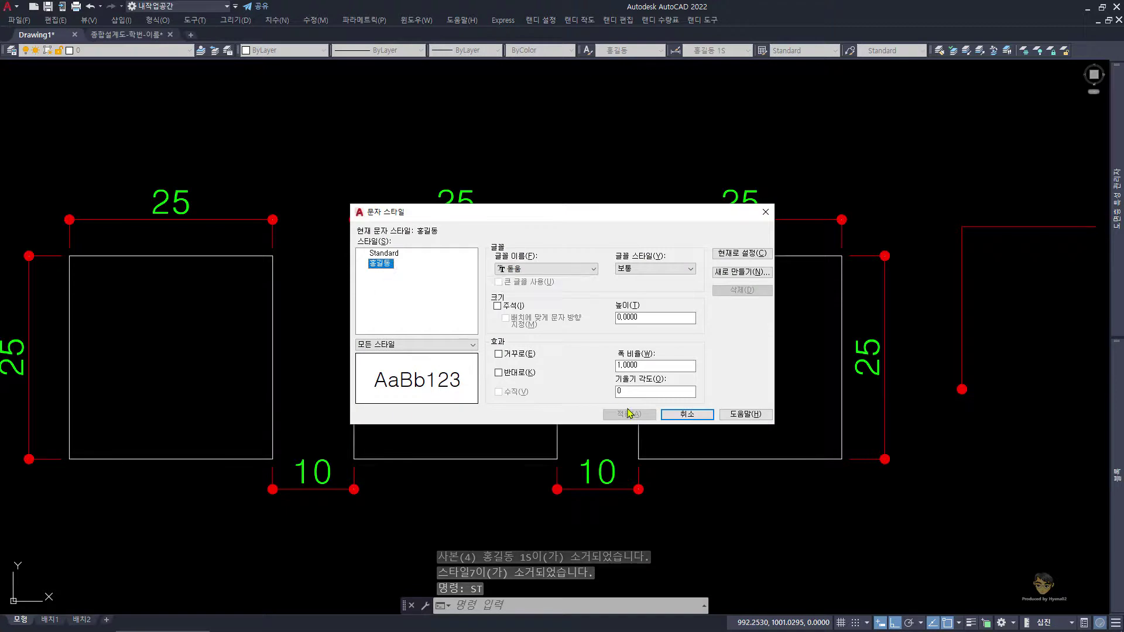
pyautogui.click(687, 414)
pyautogui.write('dst')
pyautogui.press('Return')
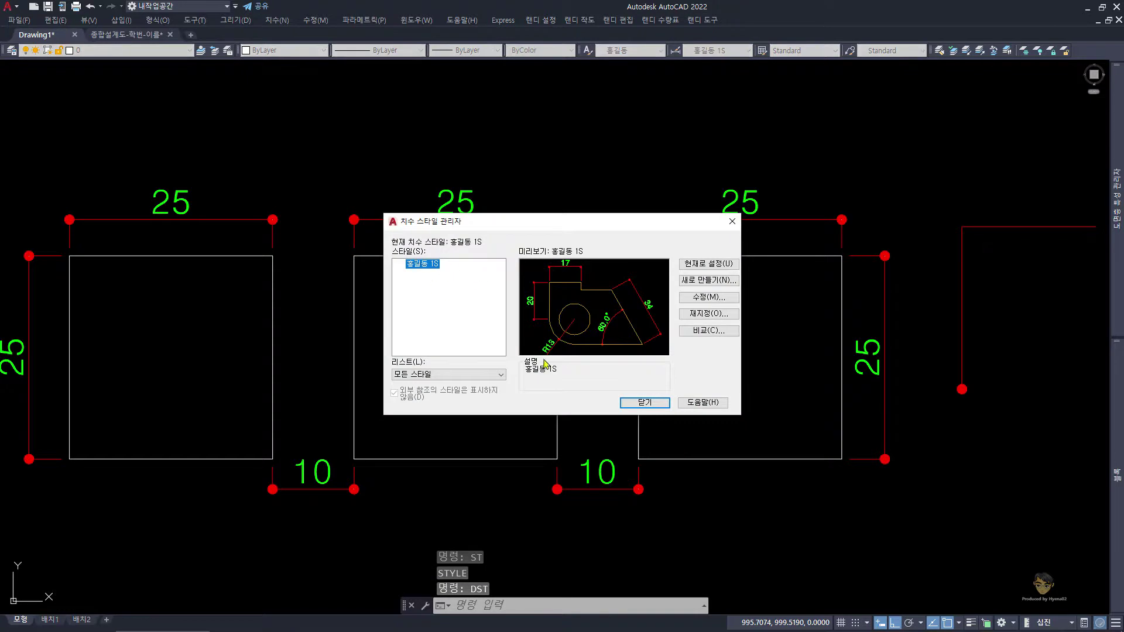
pyautogui.click(641, 403)
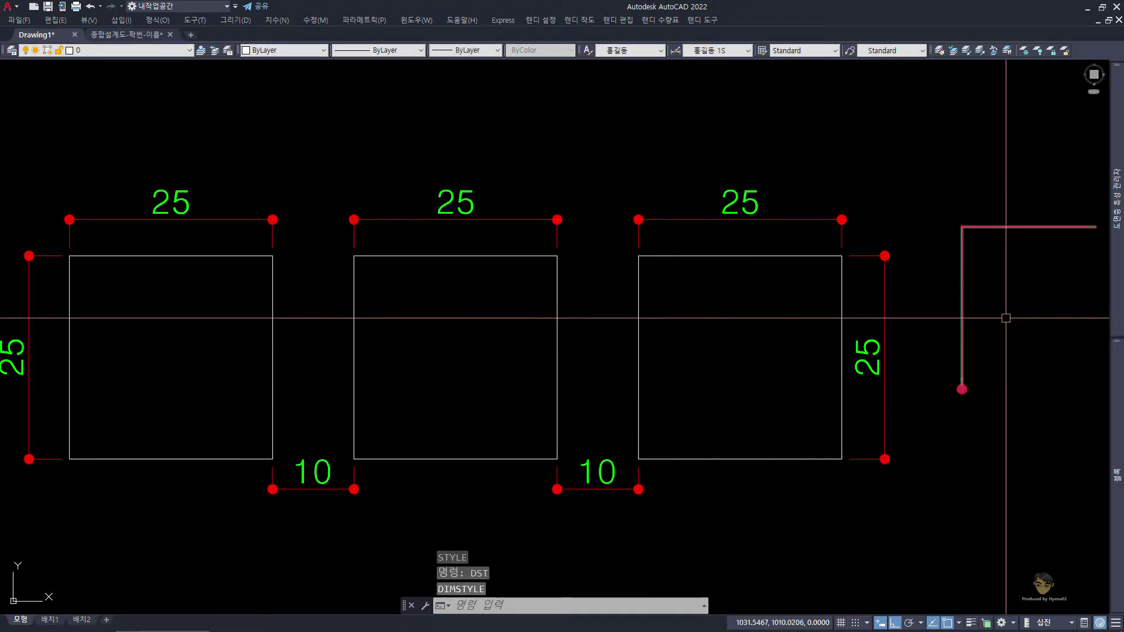
pyautogui.write('la')
pyautogui.press('Return')
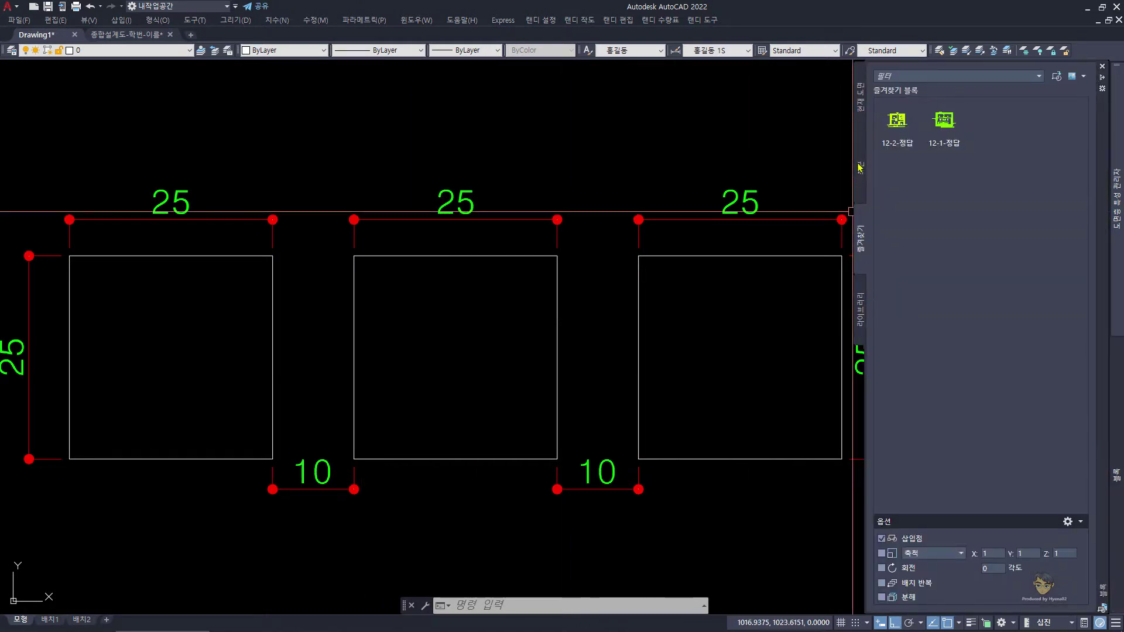
# Confirm Drawing1 holds no blocks, then switch to the 종합설계도-학번-이름 landscape sheet.
pyautogui.click(859, 99)
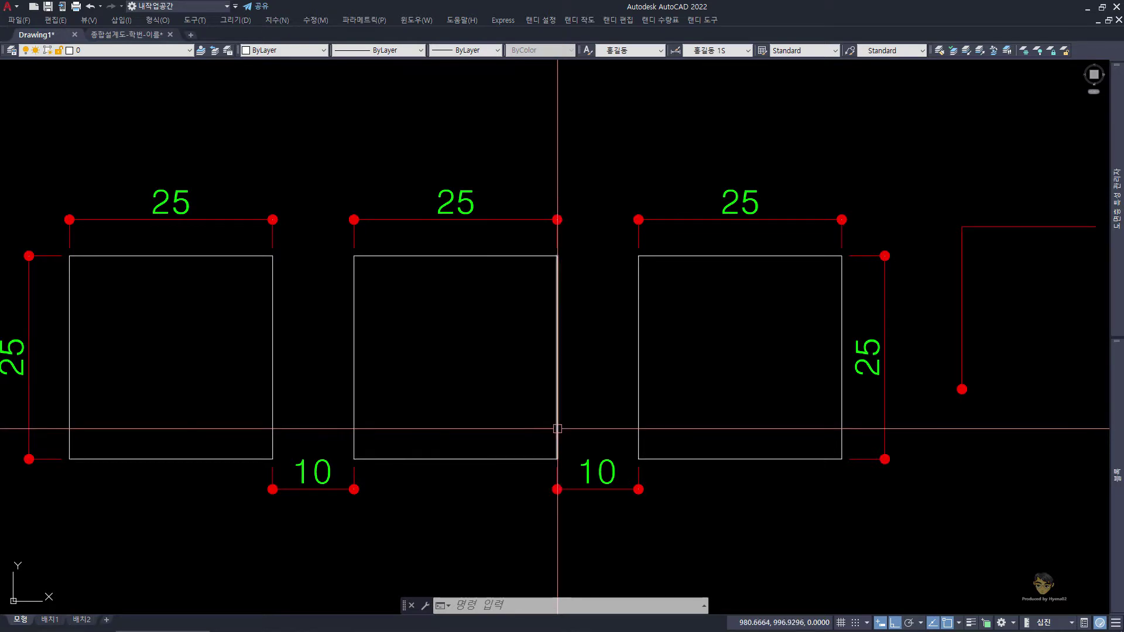
pyautogui.hotkey('ctrl', 'Tab')
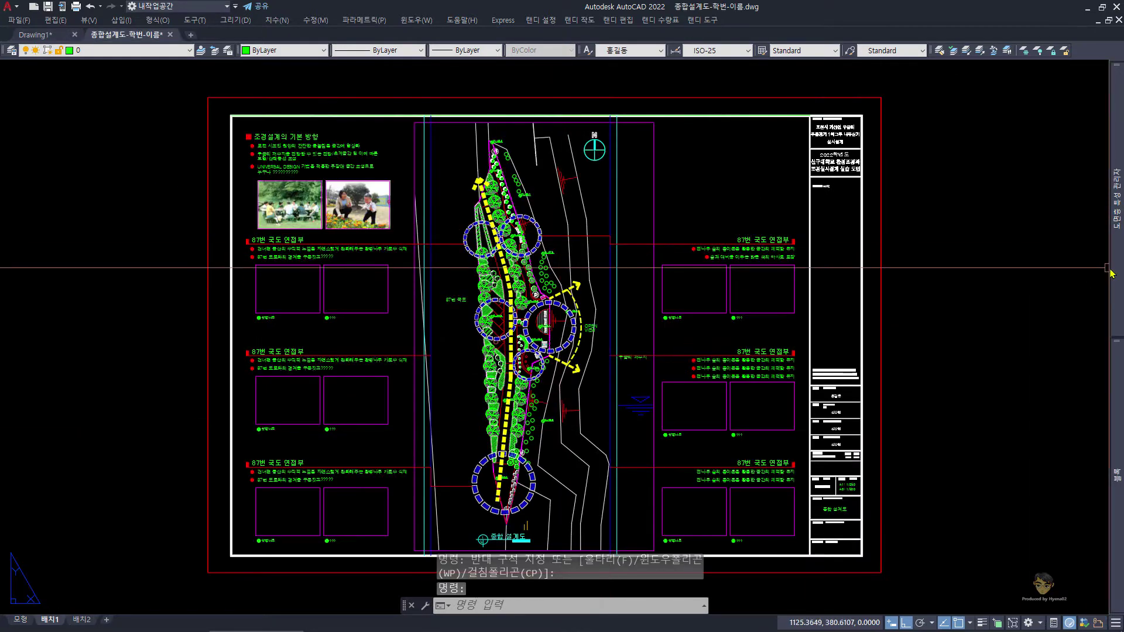
pyautogui.click(1115, 199)
pyautogui.write('ST')
pyautogui.press('Return')
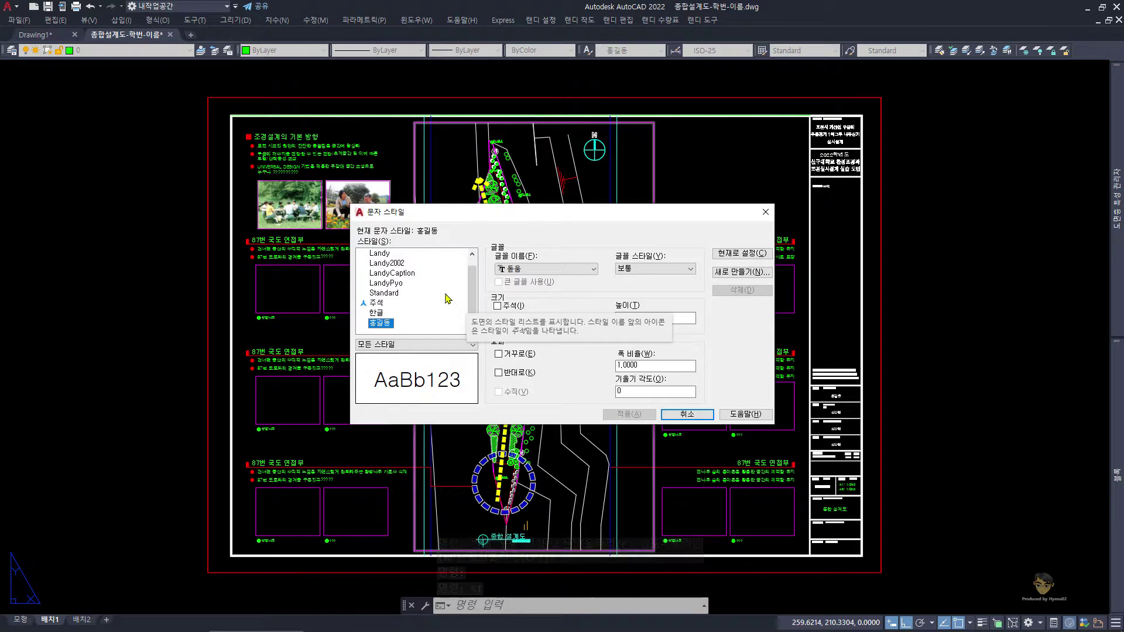
pyautogui.click(394, 265)
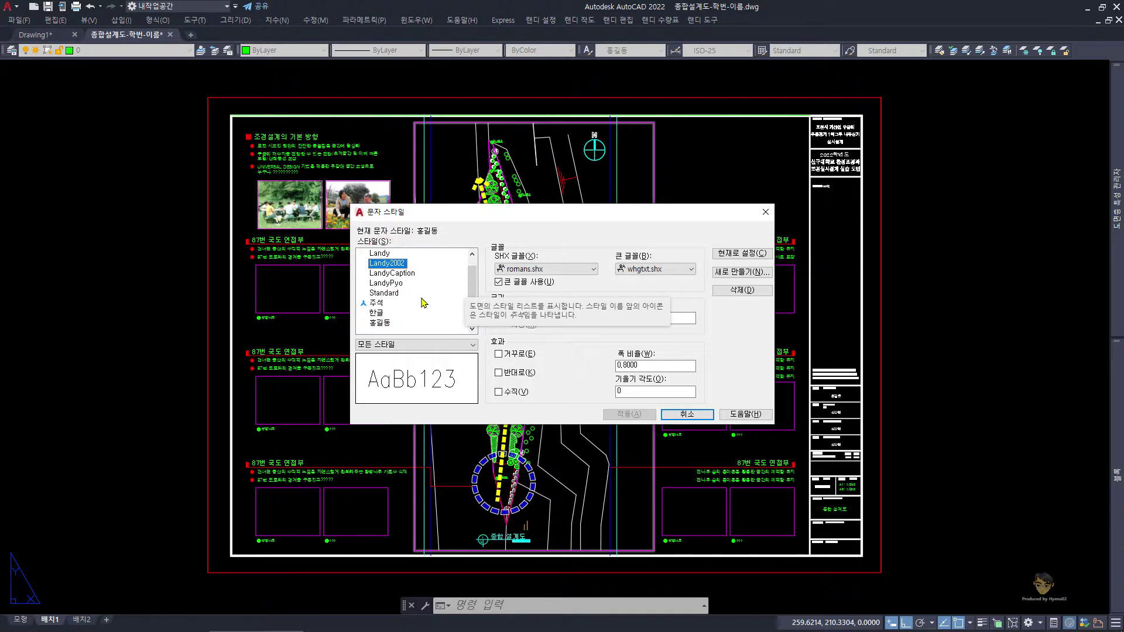
pyautogui.press('Escape')
pyautogui.write('DST')
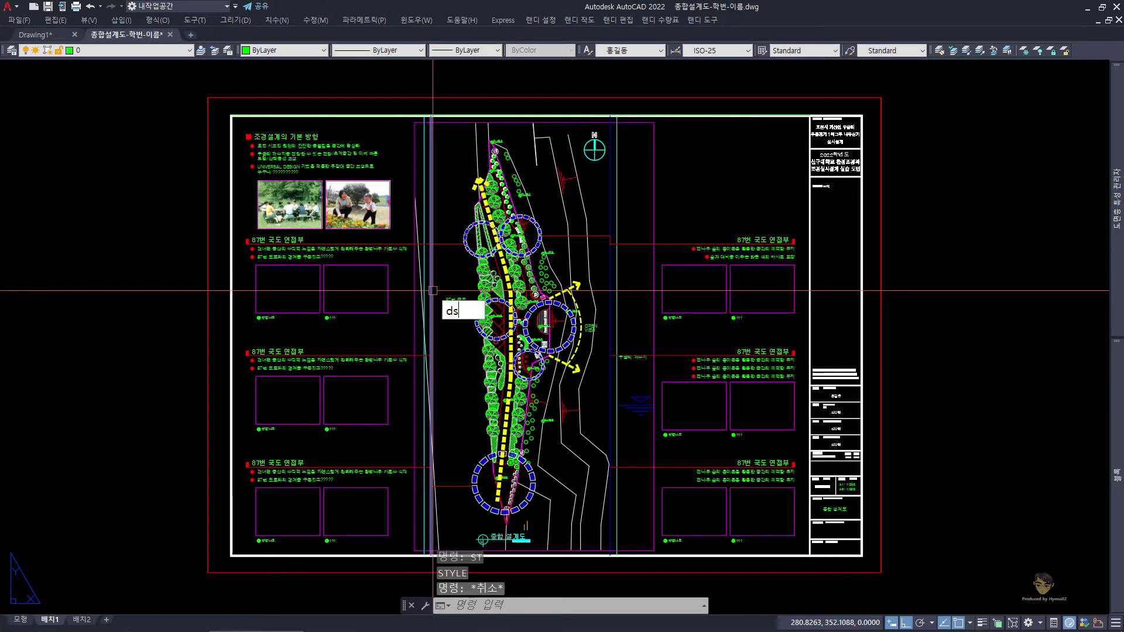
pyautogui.press('Return')
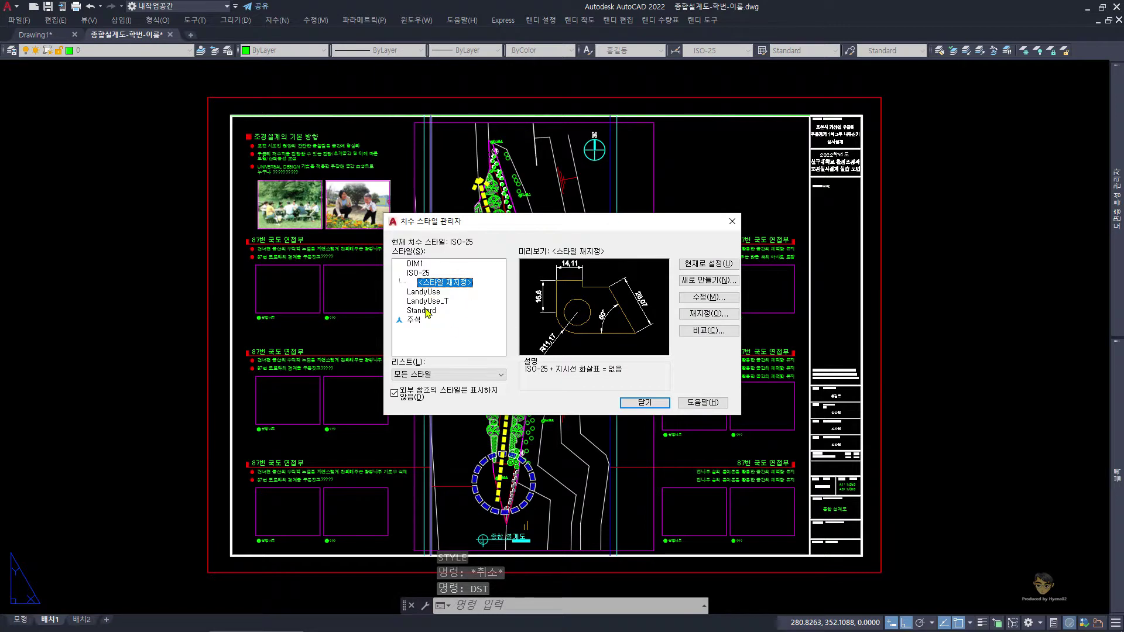
pyautogui.press('Escape')
pyautogui.moveTo(426, 309)
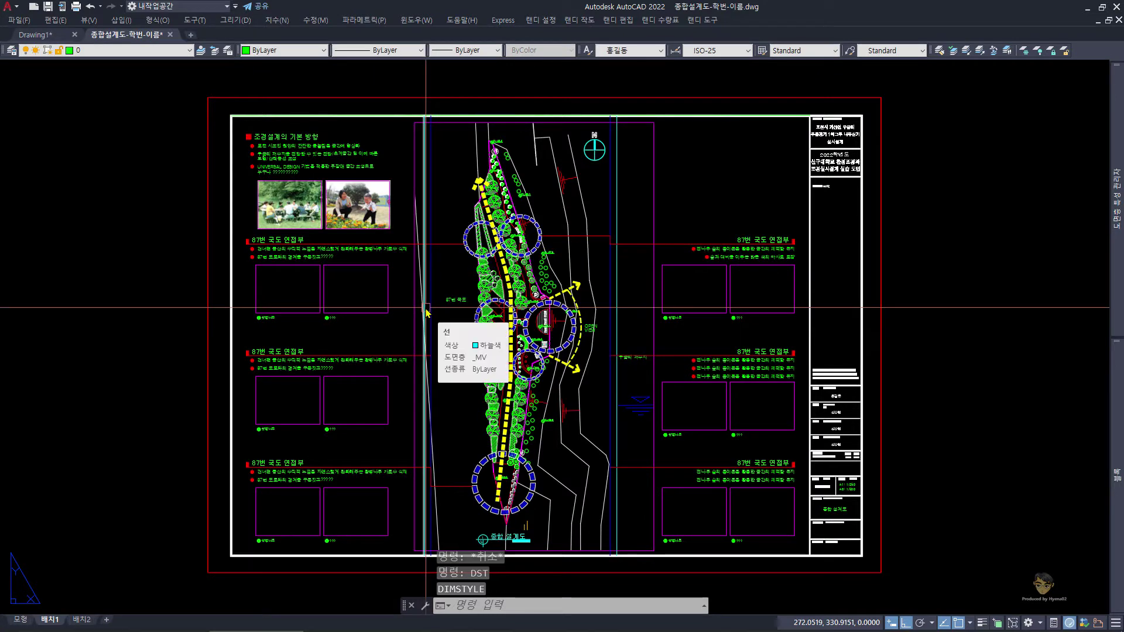
pyautogui.write('pu')
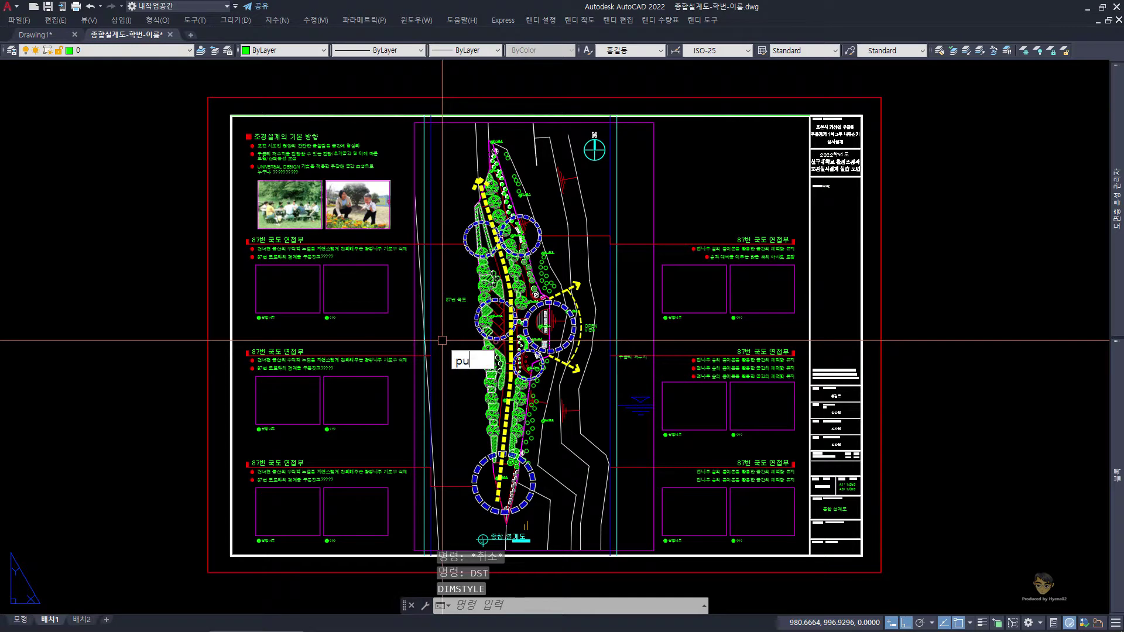
# Purge every unused block, style and layer, such as _경간_Plant, from the landscape sheet.
pyautogui.press('Return')
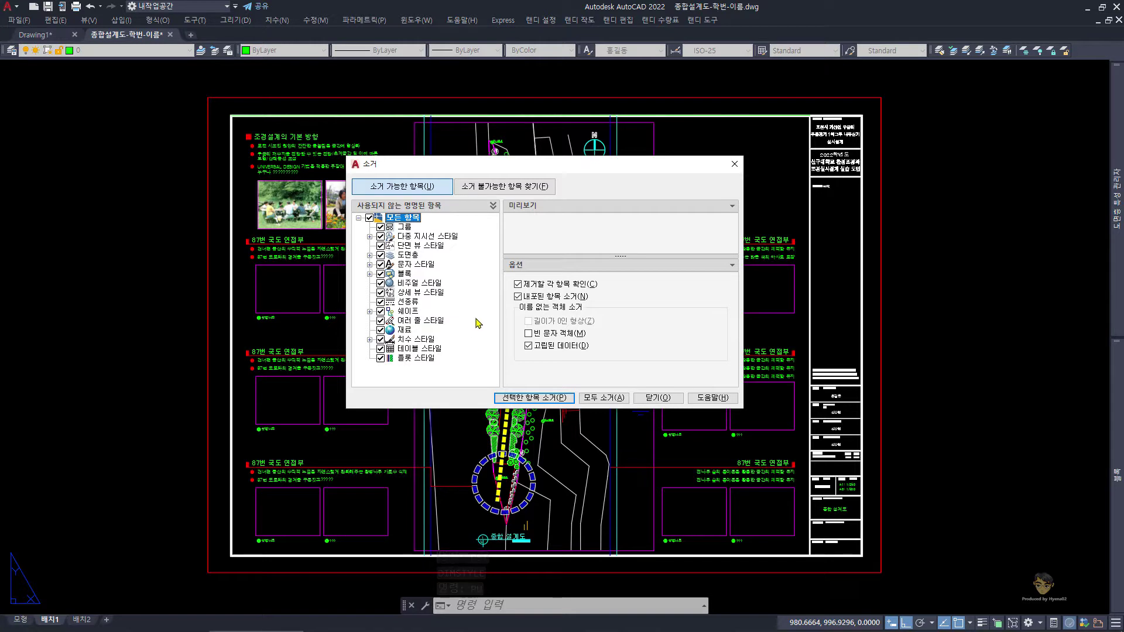
pyautogui.click(609, 401)
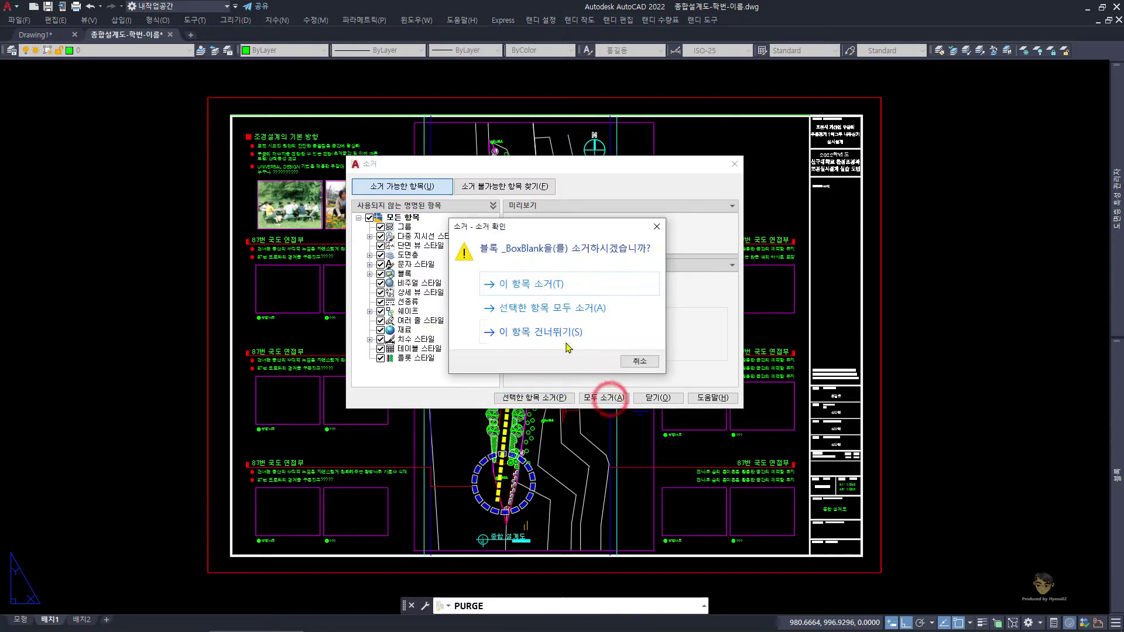
pyautogui.click(573, 308)
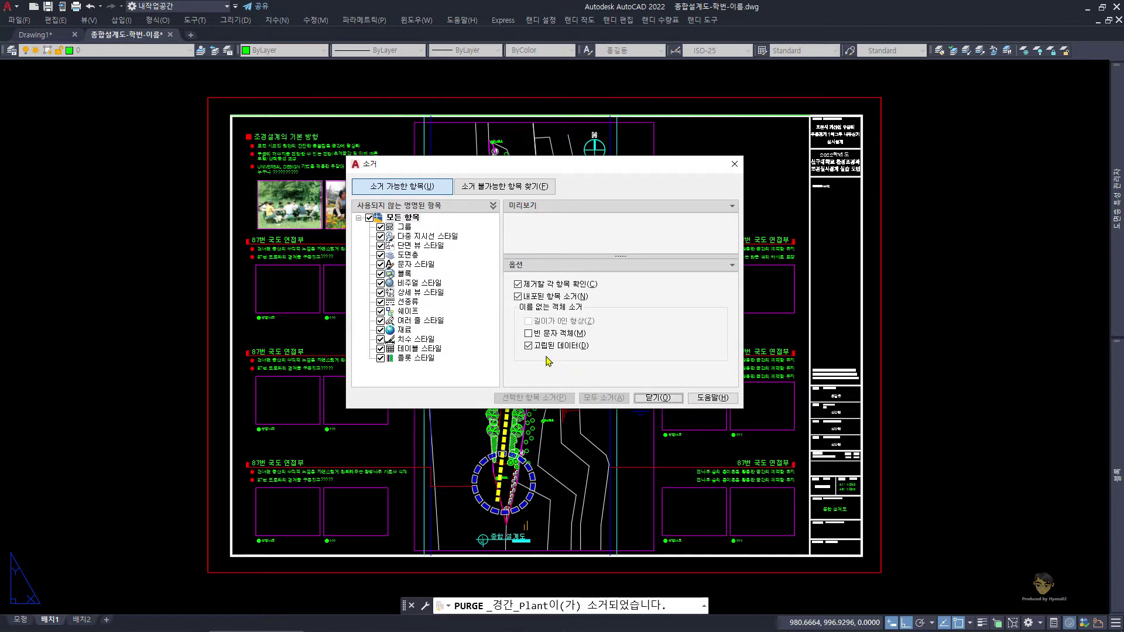
pyautogui.click(653, 399)
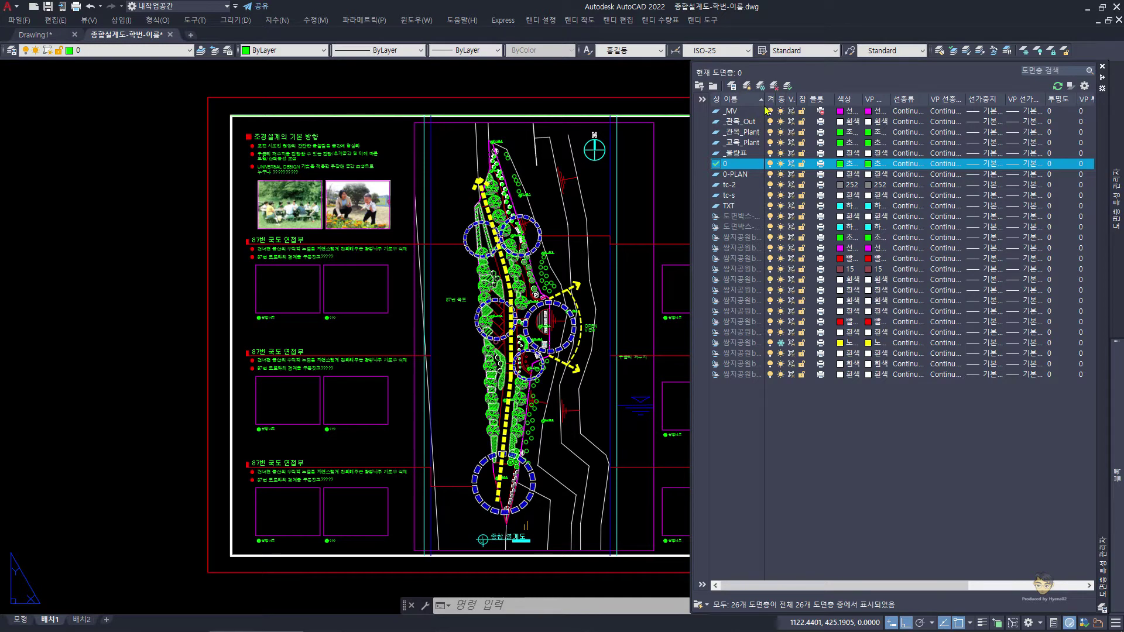
# Widen the layer Name column and review text styles LandyPyo, Standard and 홍길동.
pyautogui.moveTo(764, 95); pyautogui.dragTo(803, 175)
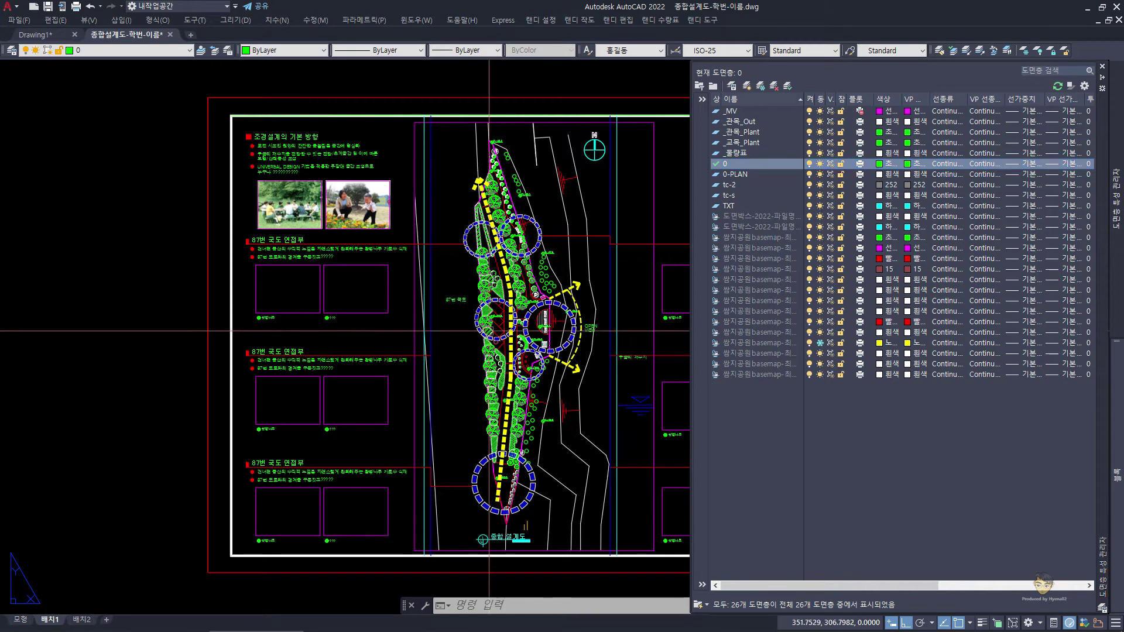
pyautogui.write('st')
pyautogui.press('Return')
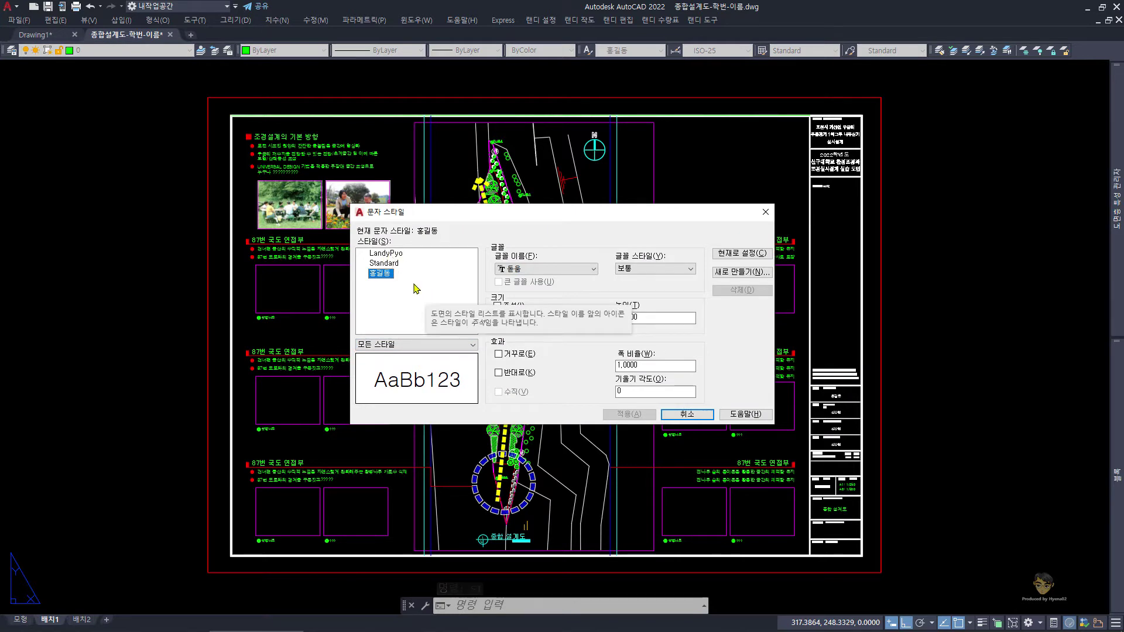
# Confirm via DST that only ISO-25 and Standard dimension styles remain.
pyautogui.press('Escape')
pyautogui.write('dst')
pyautogui.press('Return')
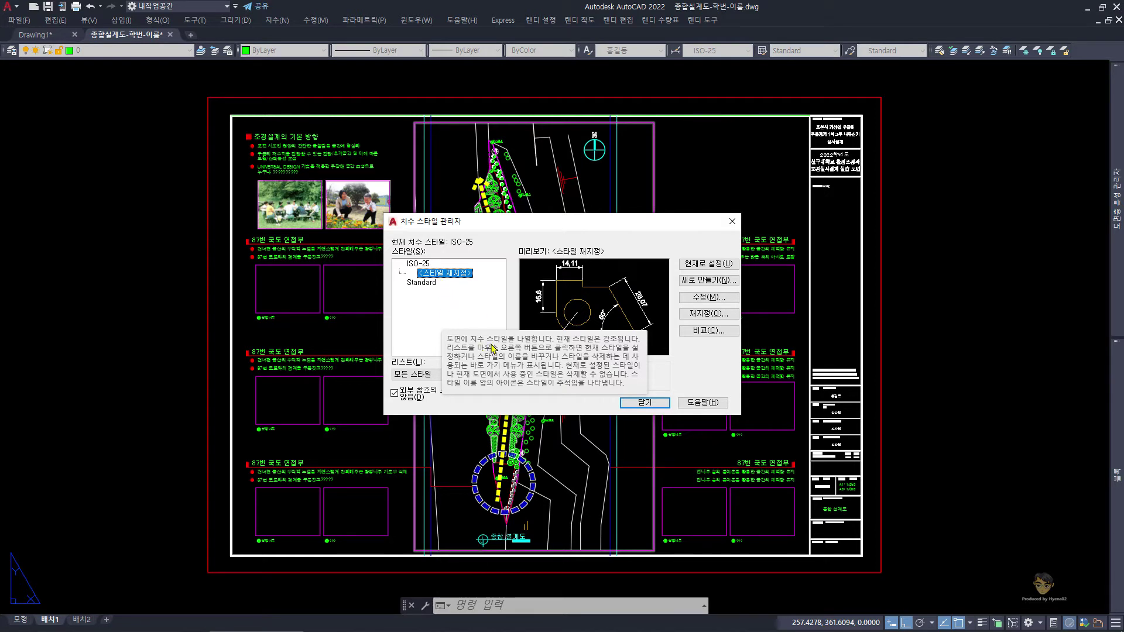
pyautogui.click(643, 403)
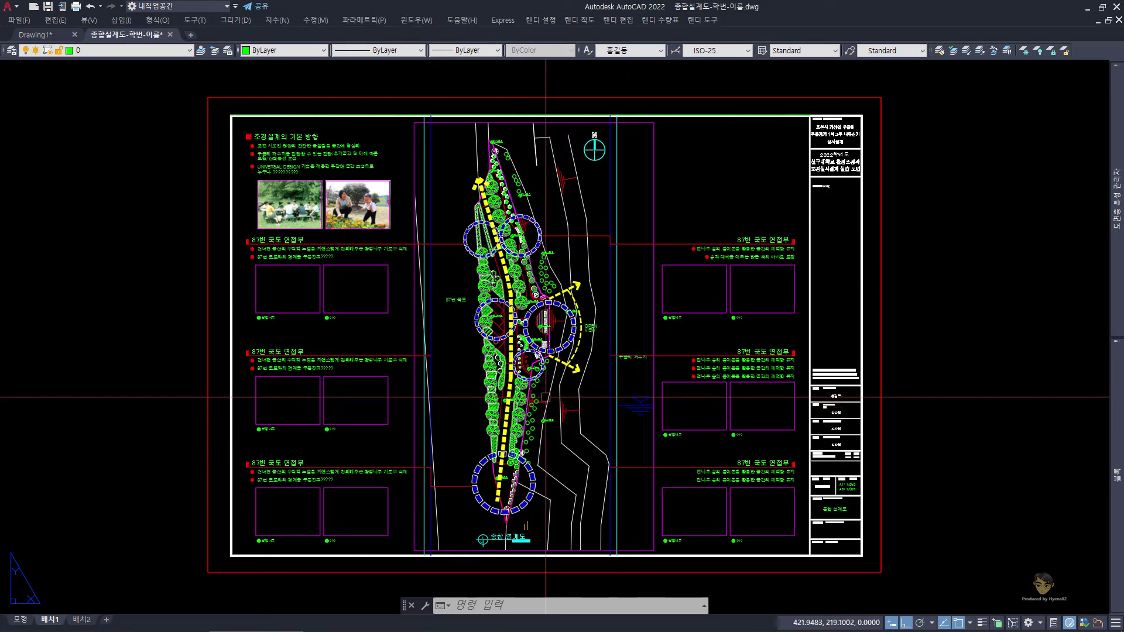
# Quick-save the purged landscape design sheet with Ctrl+S.
pyautogui.hotkey('ctrl', 's')
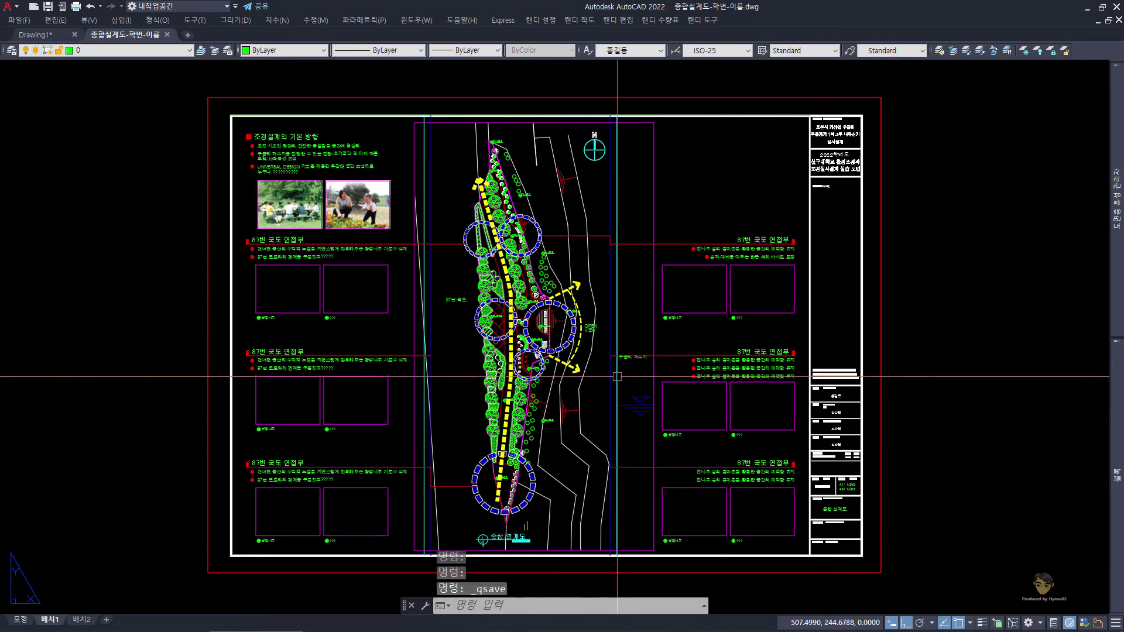